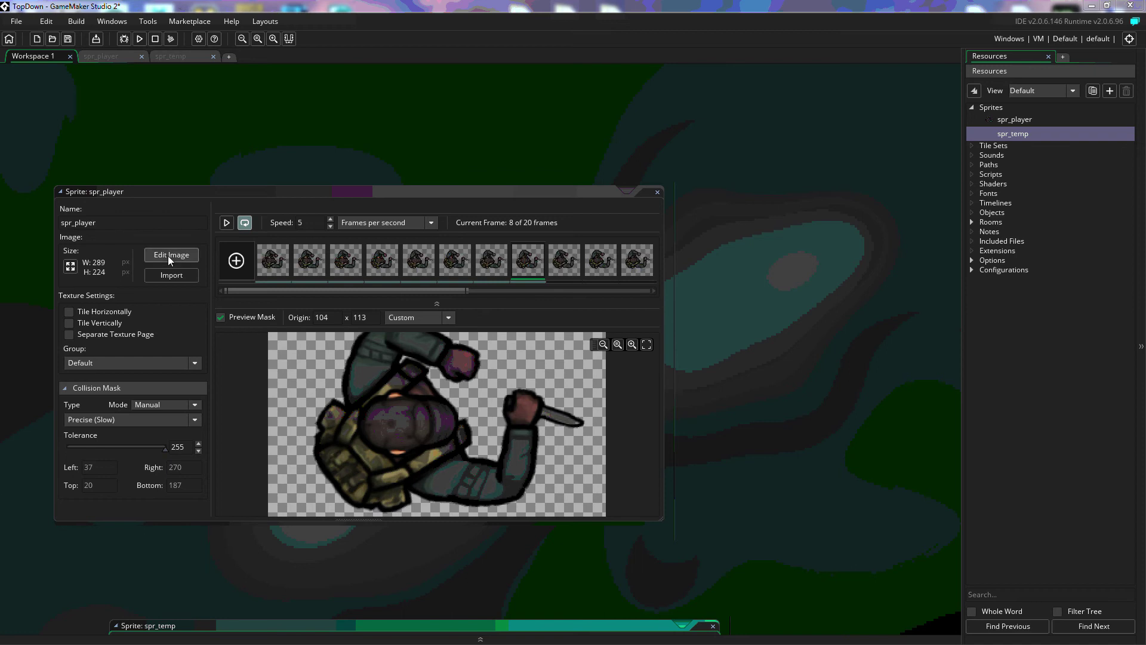
Open the spr_player sprite's frames in the image editor for pixel editing.
click(100, 57)
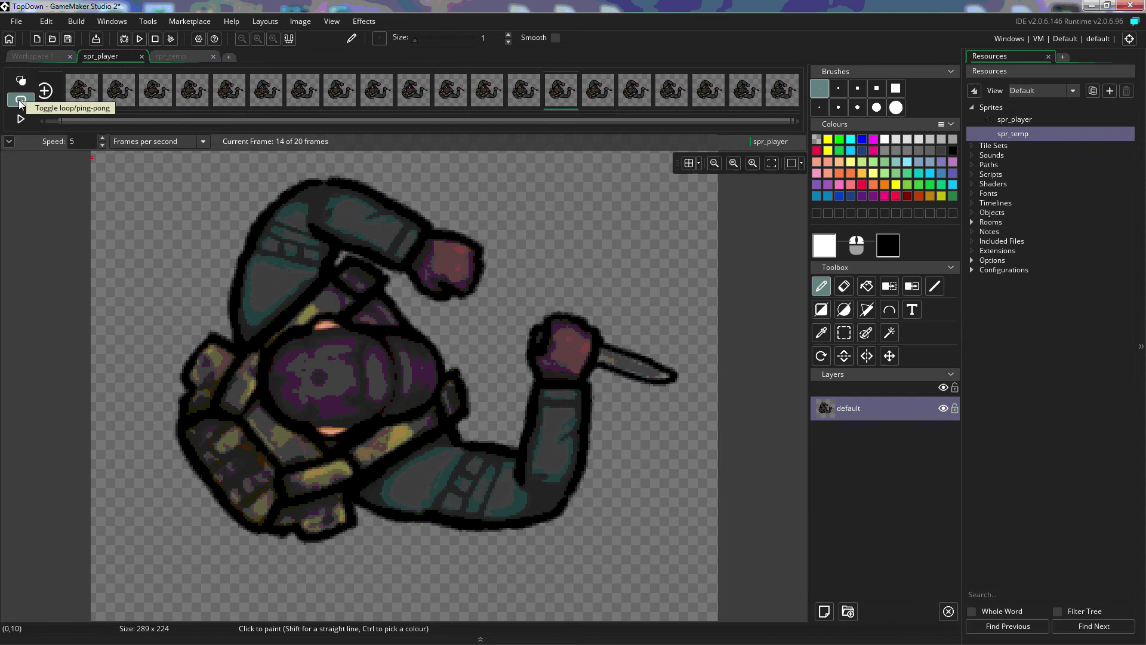
Toggle playback between looping and ping-pong, and play spr_player's 20-frame animation to the end.
click(19, 104)
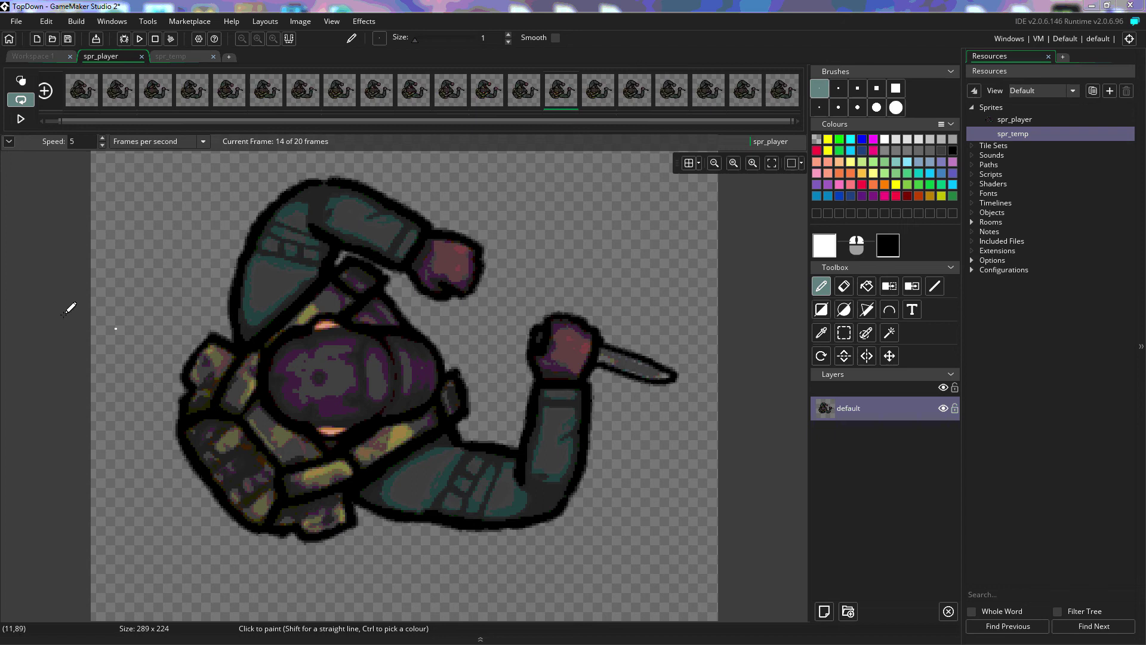
click(18, 104)
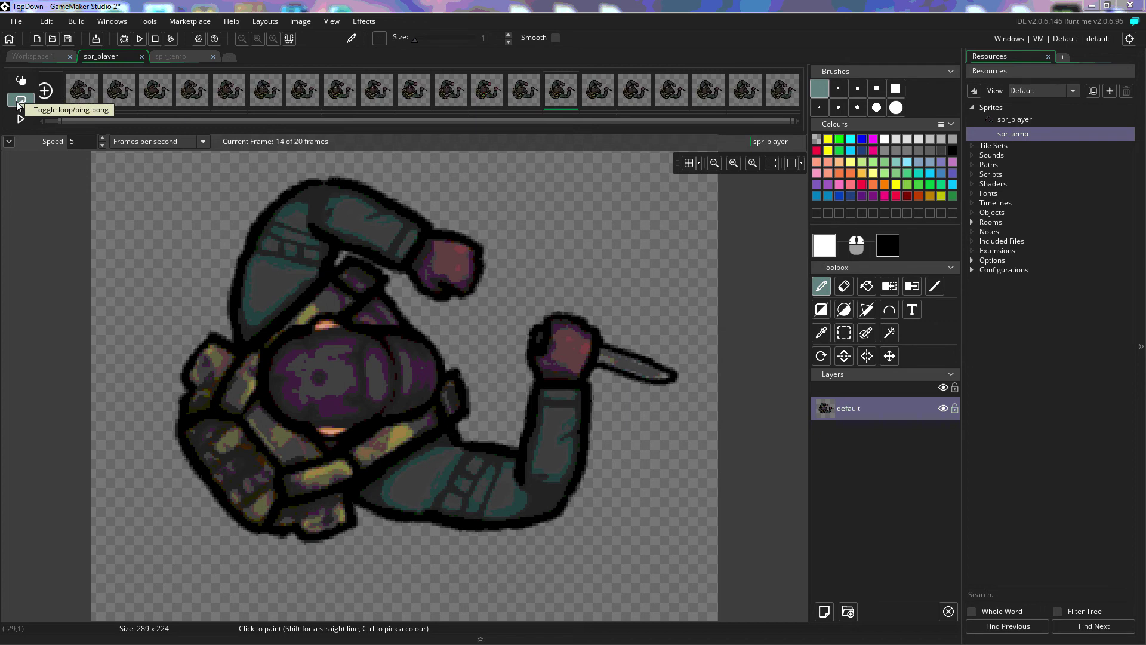
click(21, 101)
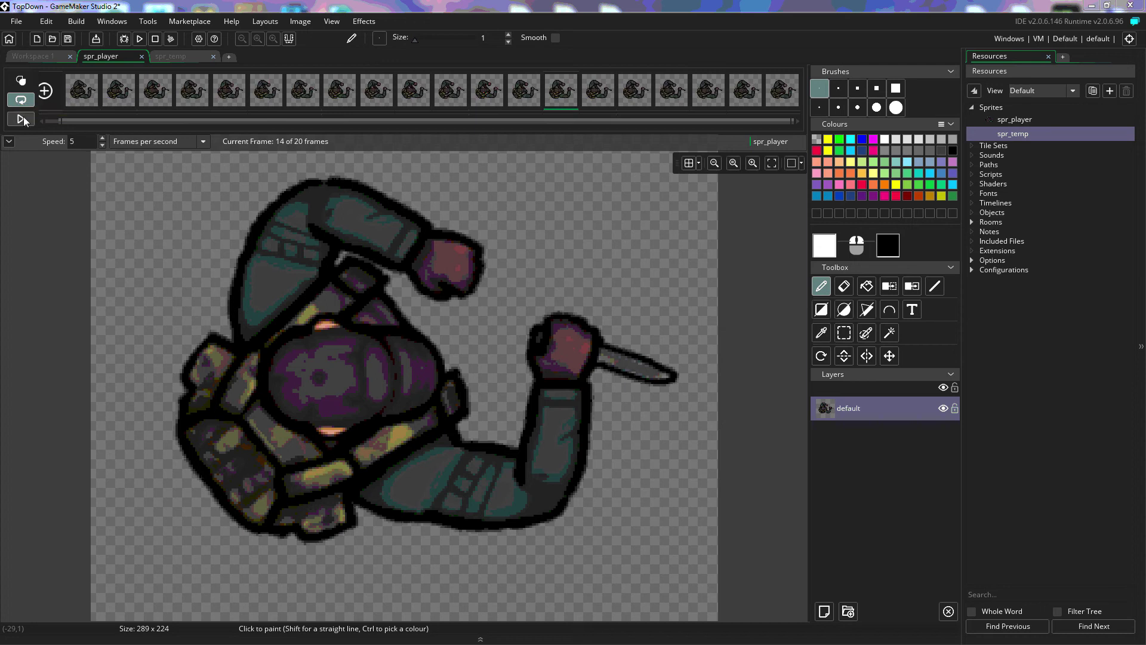
click(20, 120)
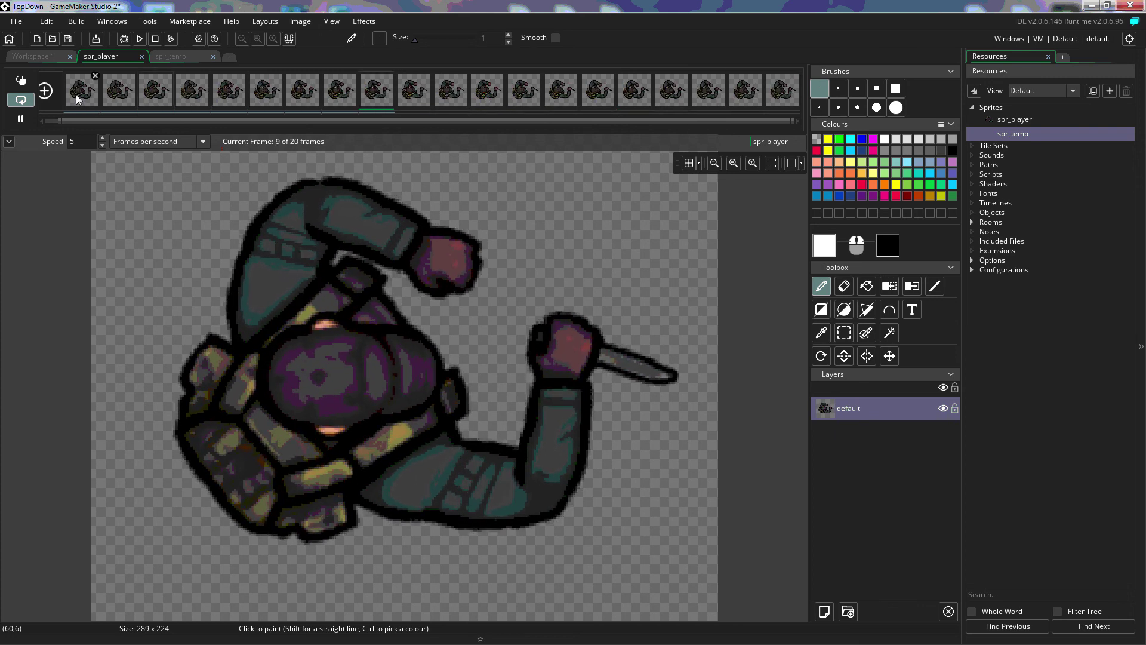
click(20, 99)
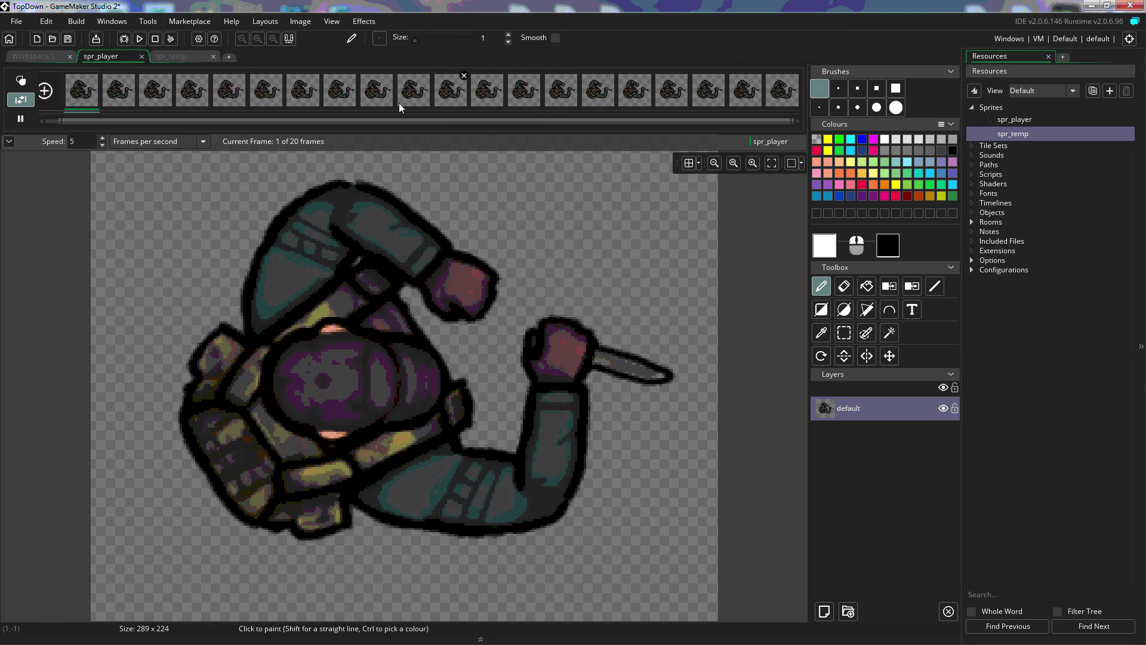
click(22, 102)
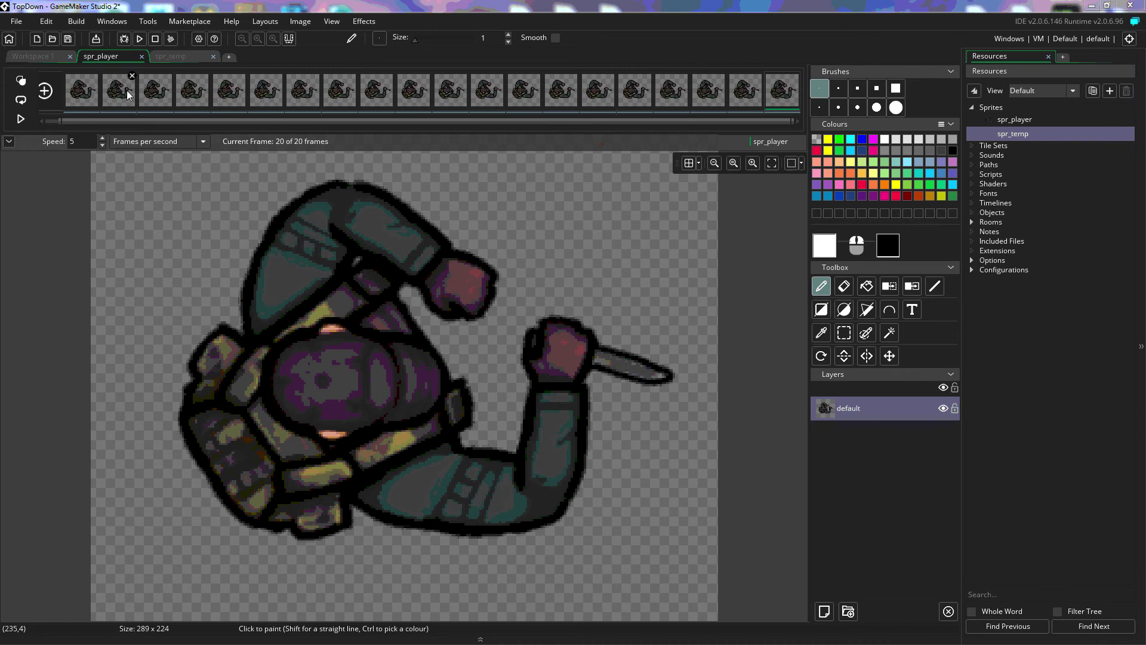
Step through spr_player's frame thumbnails from frame 1 to frame 7.
click(85, 92)
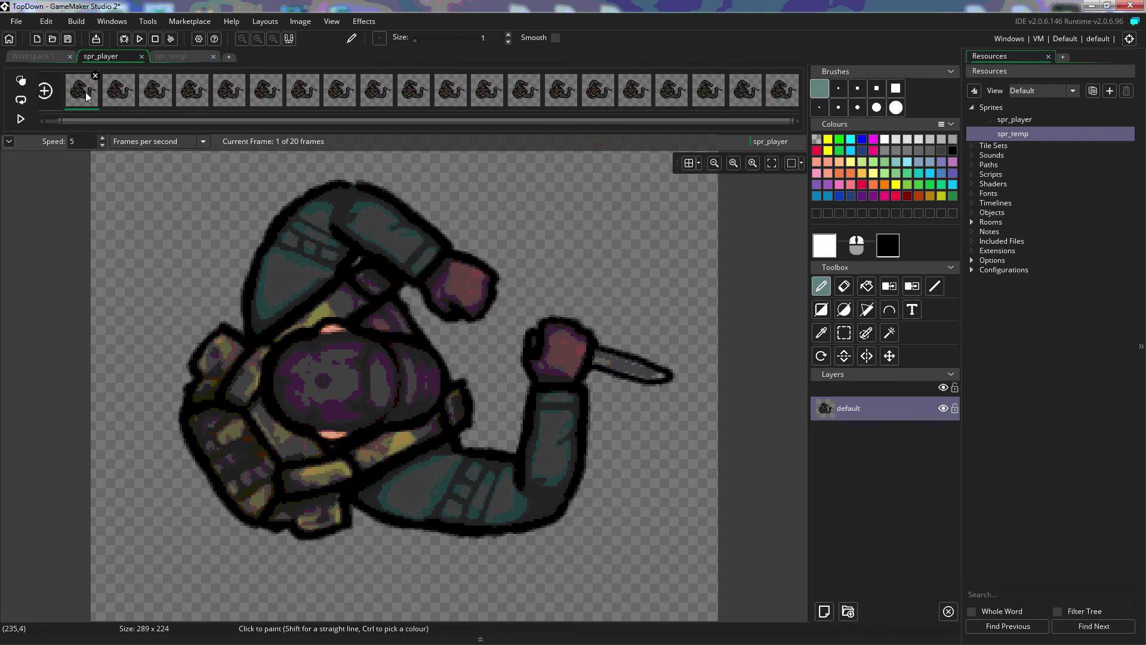
click(121, 92)
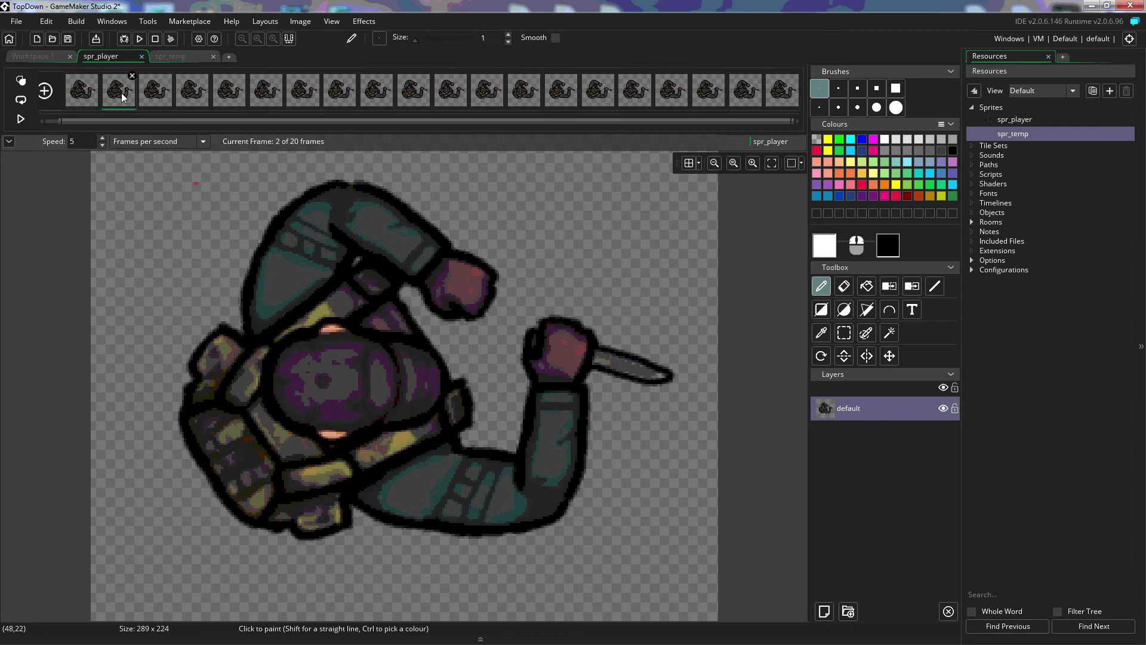
click(156, 96)
click(197, 94)
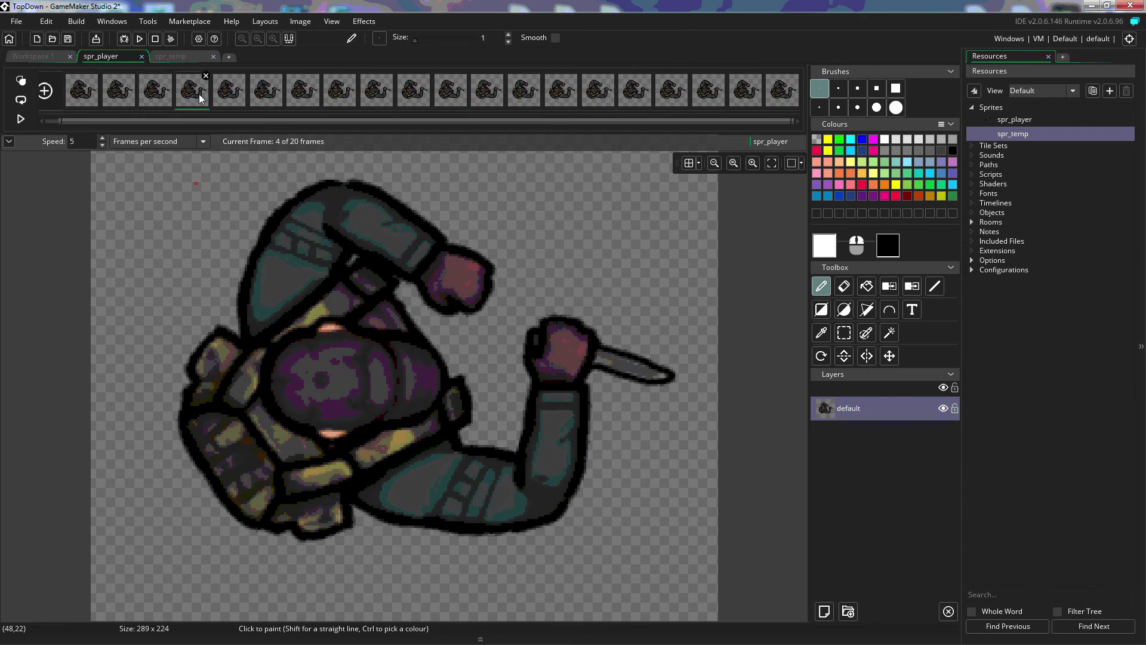
click(227, 94)
click(264, 97)
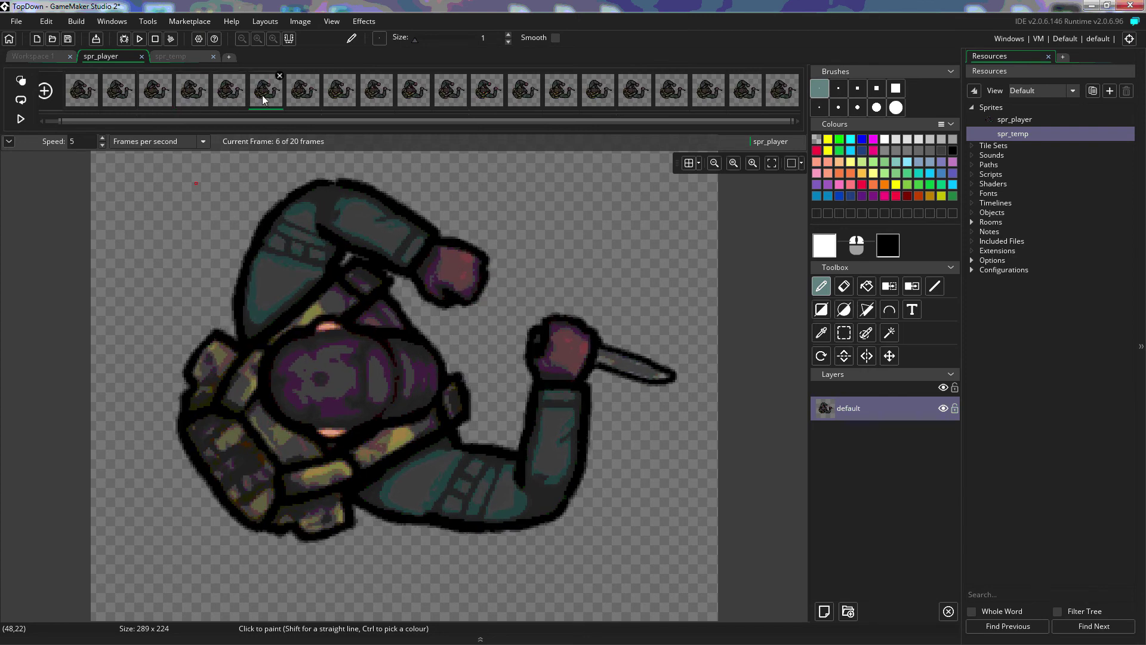
click(302, 95)
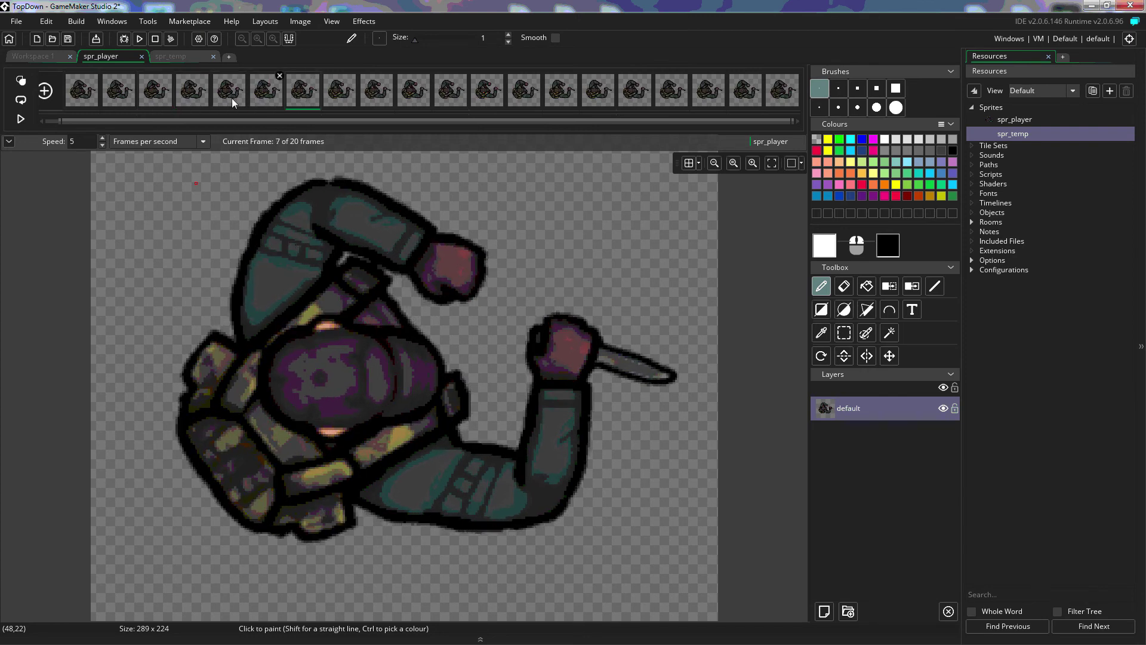
Turn on onion skinning and limit its range to frames 6 through 8.
click(21, 82)
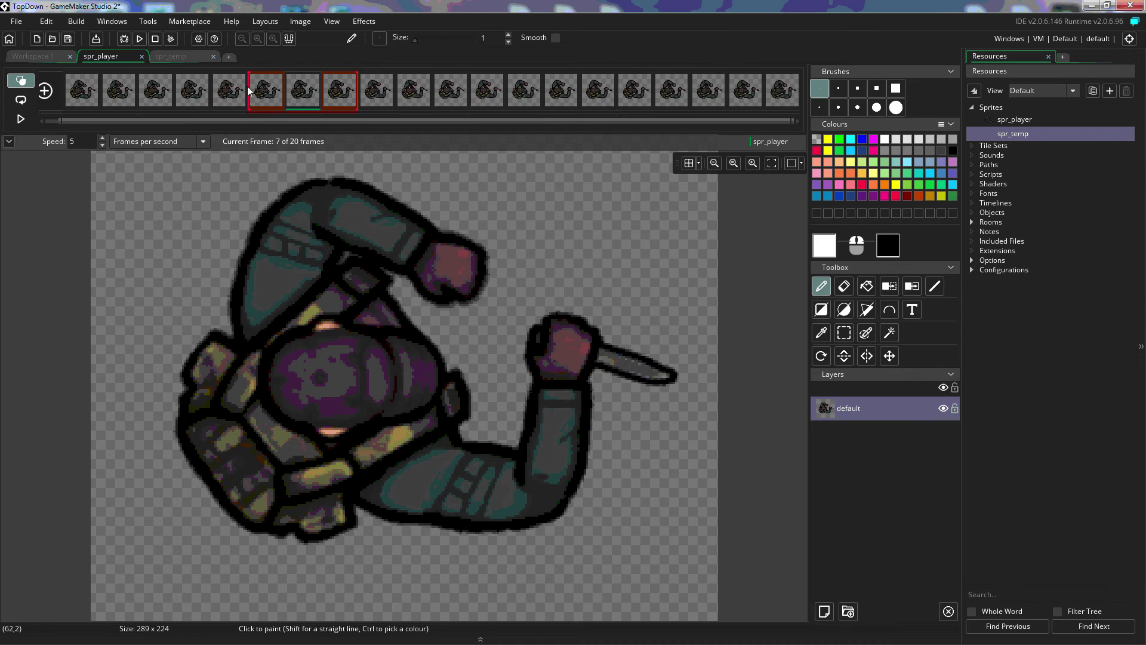
drag(248, 91, 162, 93)
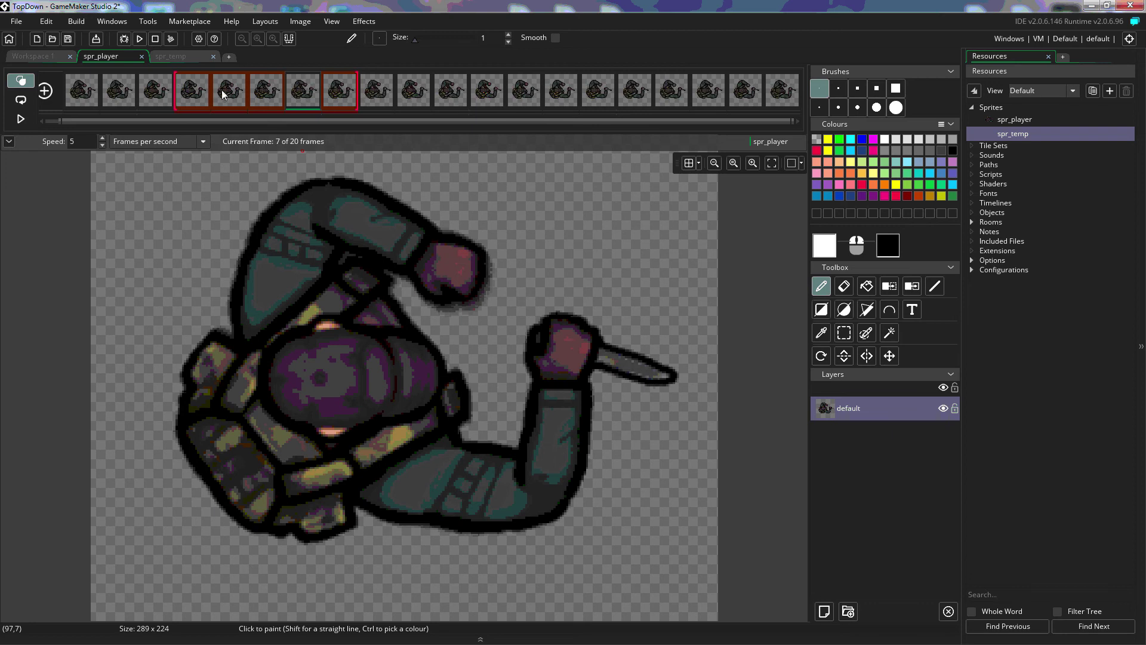
ctrl+click(179, 91)
ctrl+click(226, 90)
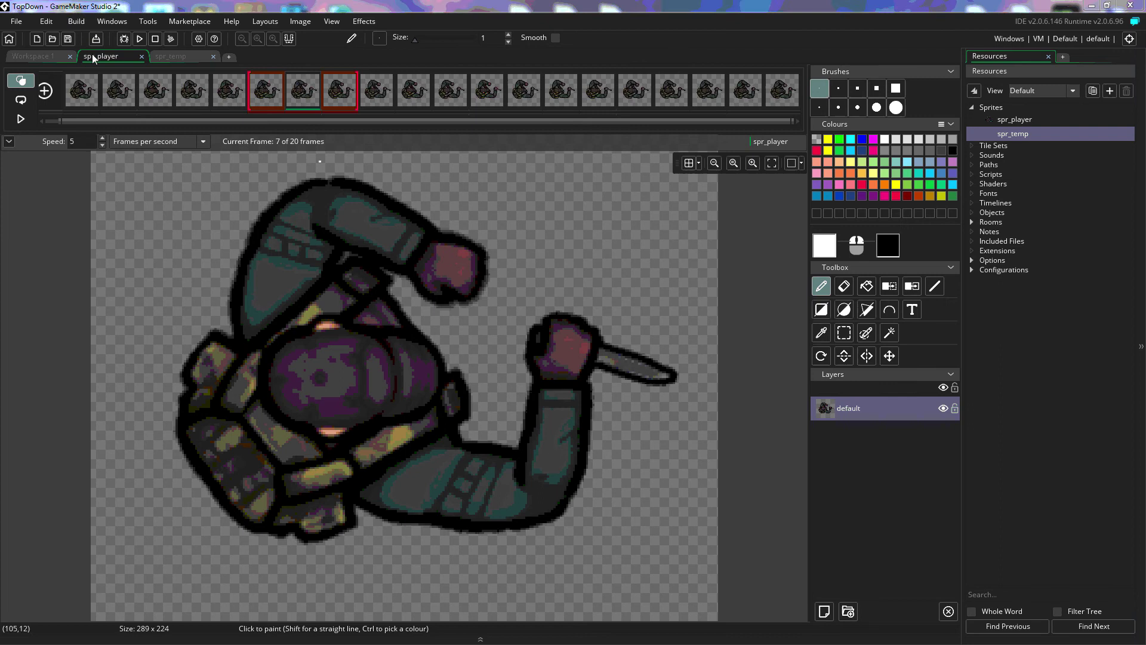
Turn off onion skinning and set the brush size to 5.
click(20, 80)
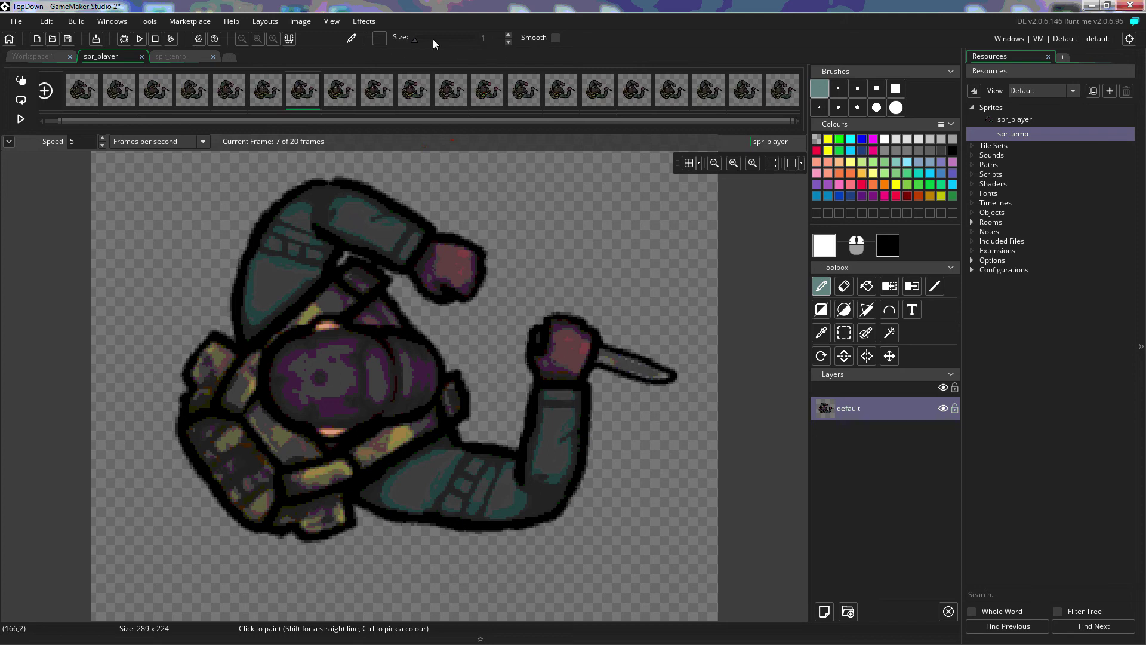
click(420, 42)
click(470, 41)
click(508, 35)
Paint two white test strokes, the second with Smooth on, then undo both.
mouse_move(513, 177)
mouse_down()
mouse_move(550, 193)
mouse_move(607, 268)
mouse_move(648, 282)
mouse_up()
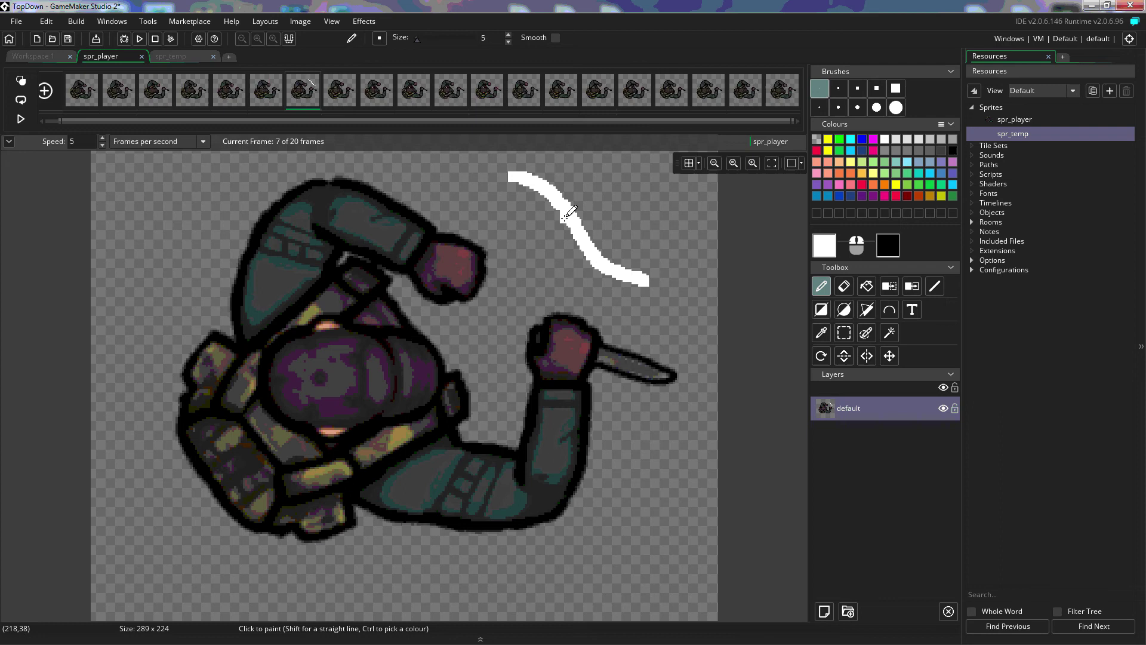
click(555, 38)
mouse_move(590, 185)
mouse_down()
mouse_move(617, 196)
mouse_move(682, 262)
mouse_up()
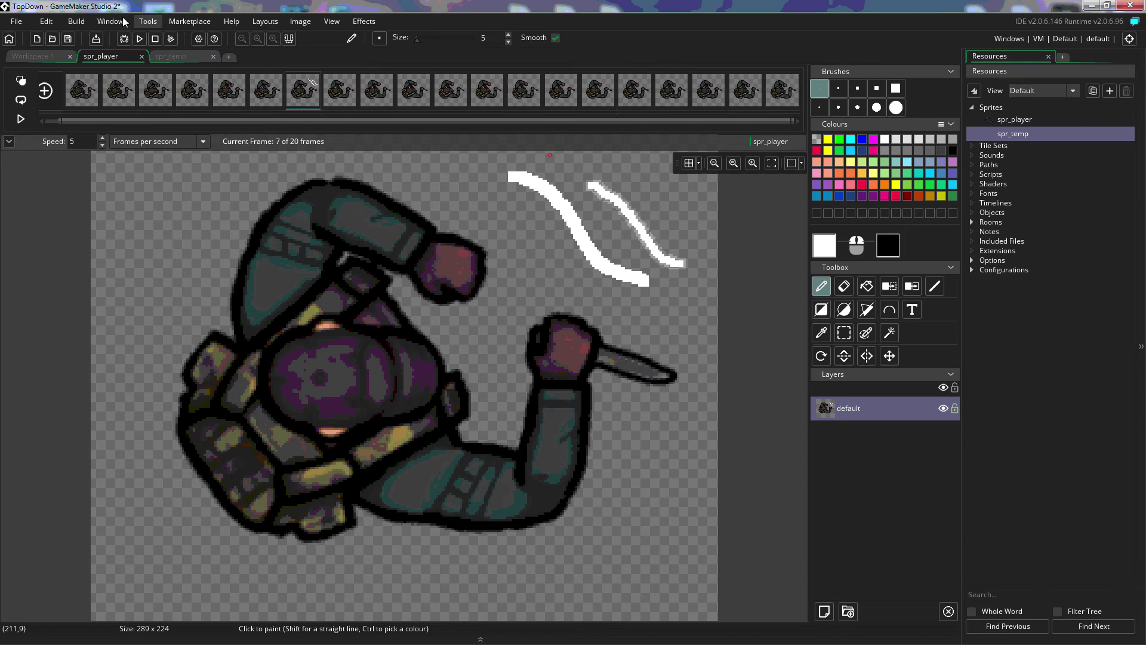
click(50, 24)
click(51, 34)
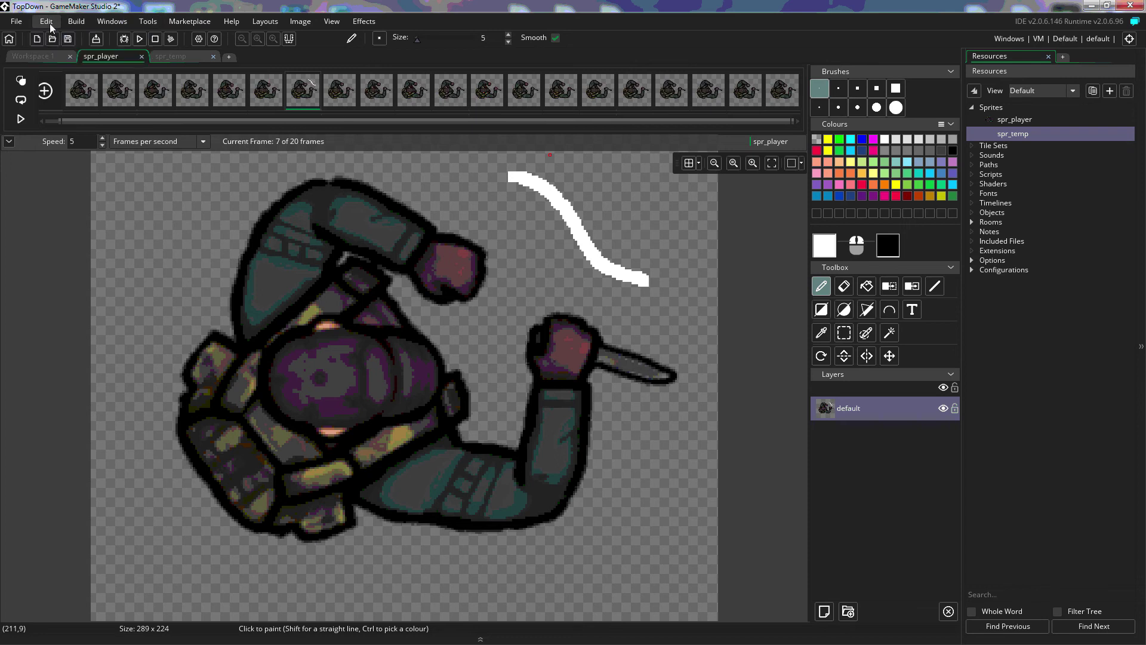
click(48, 22)
click(51, 34)
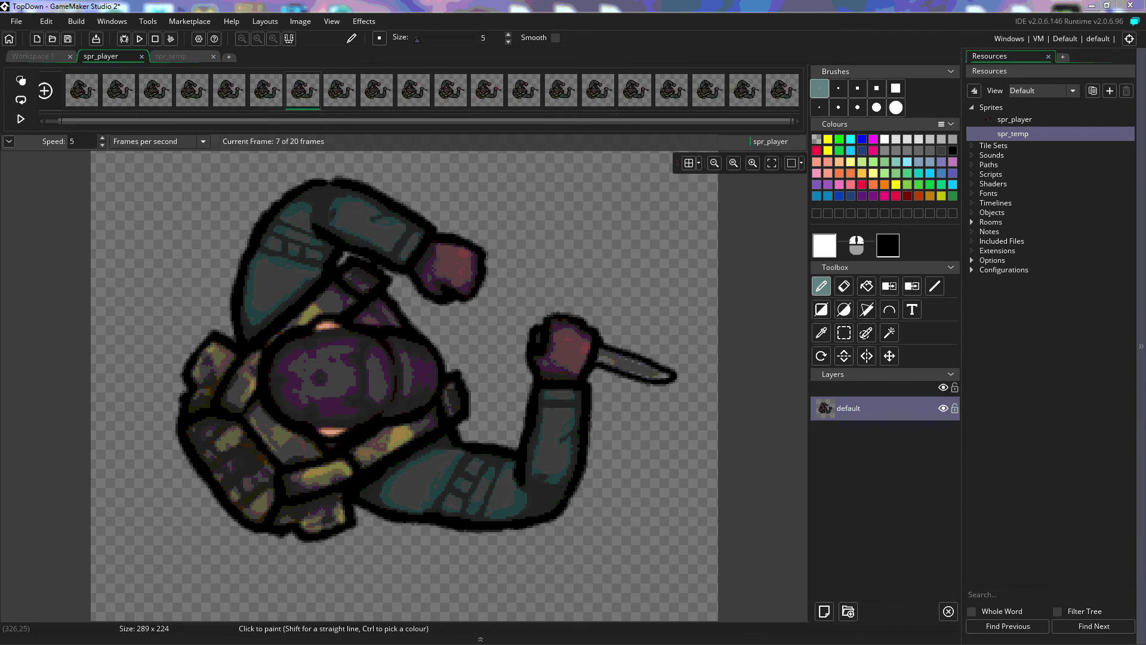
Show the canvas grid and set its line colour to black after trying red.
click(689, 163)
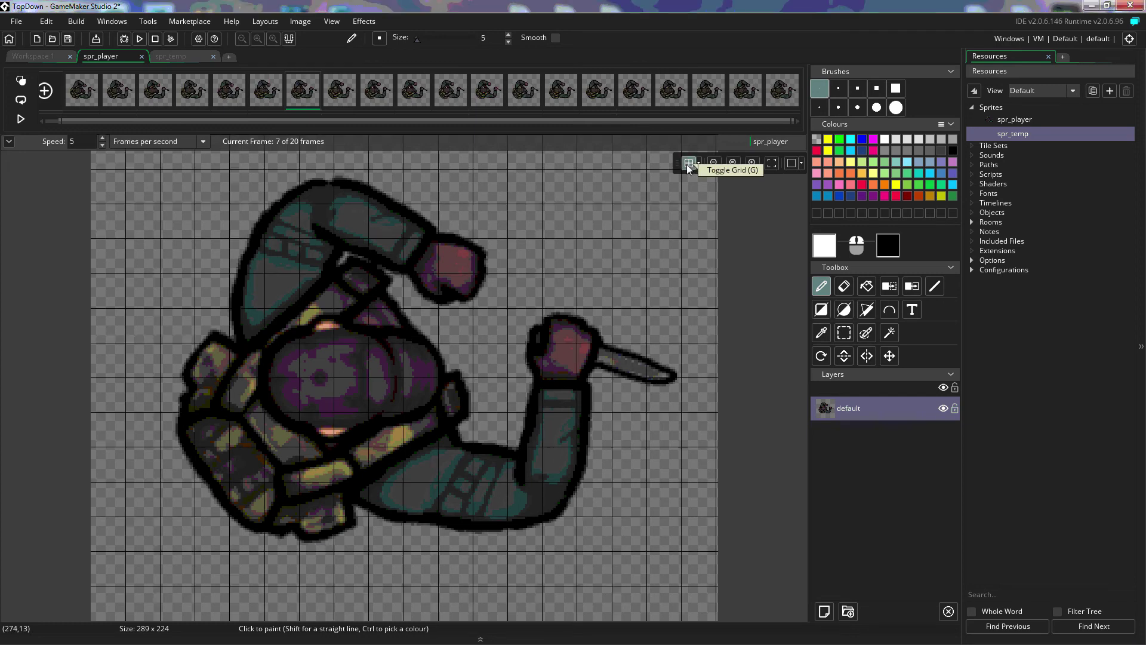
click(689, 164)
click(689, 164)
click(699, 164)
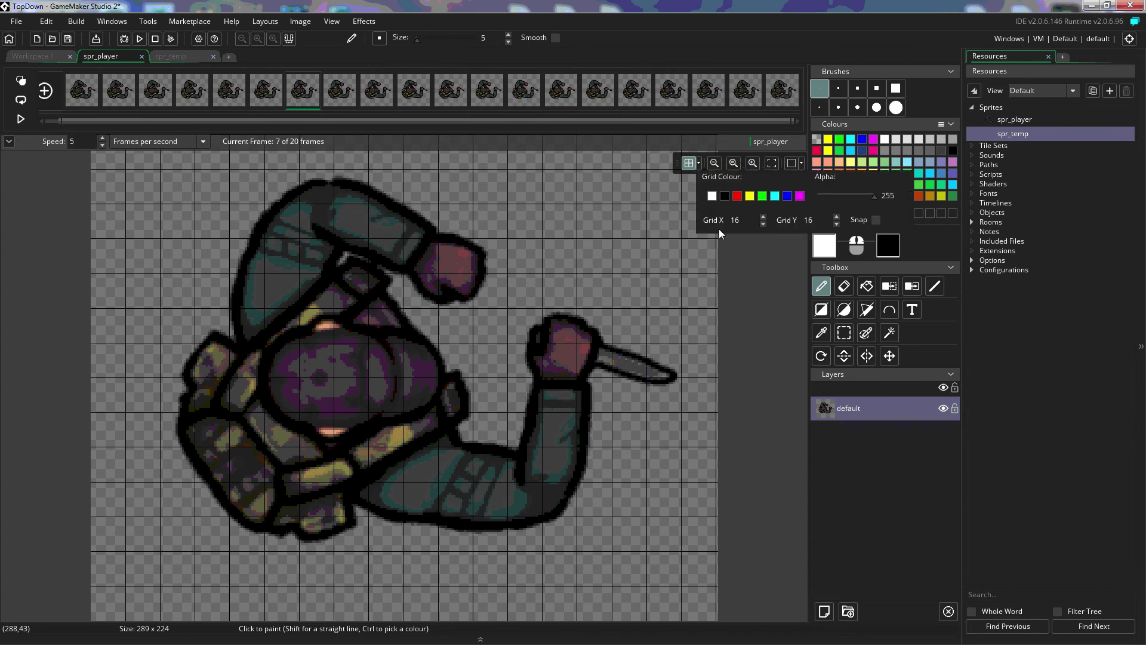
click(737, 196)
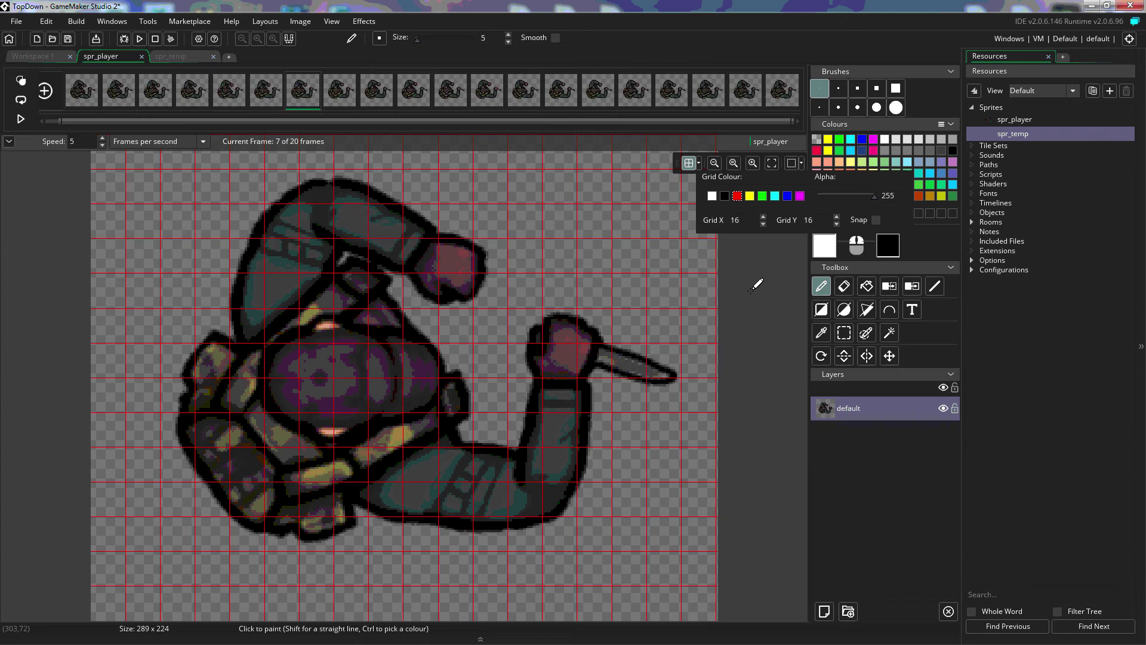
click(724, 196)
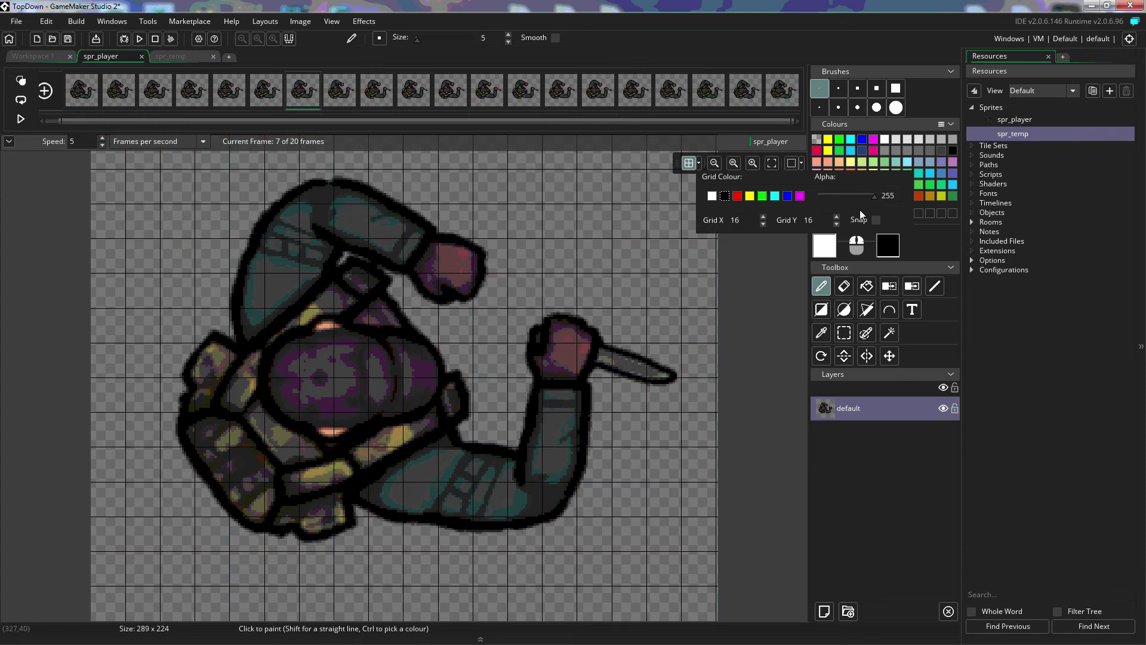
Keep the grid fully opaque at 16 pixels wide, with snap to grid off.
drag(875, 199, 817, 199)
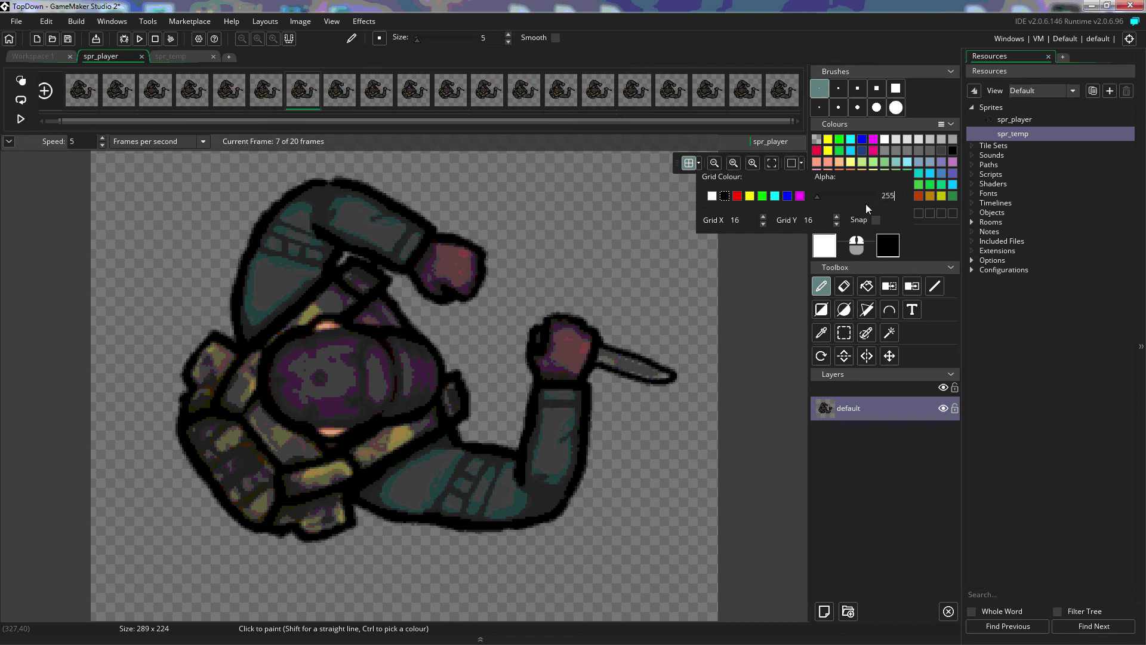
click(761, 216)
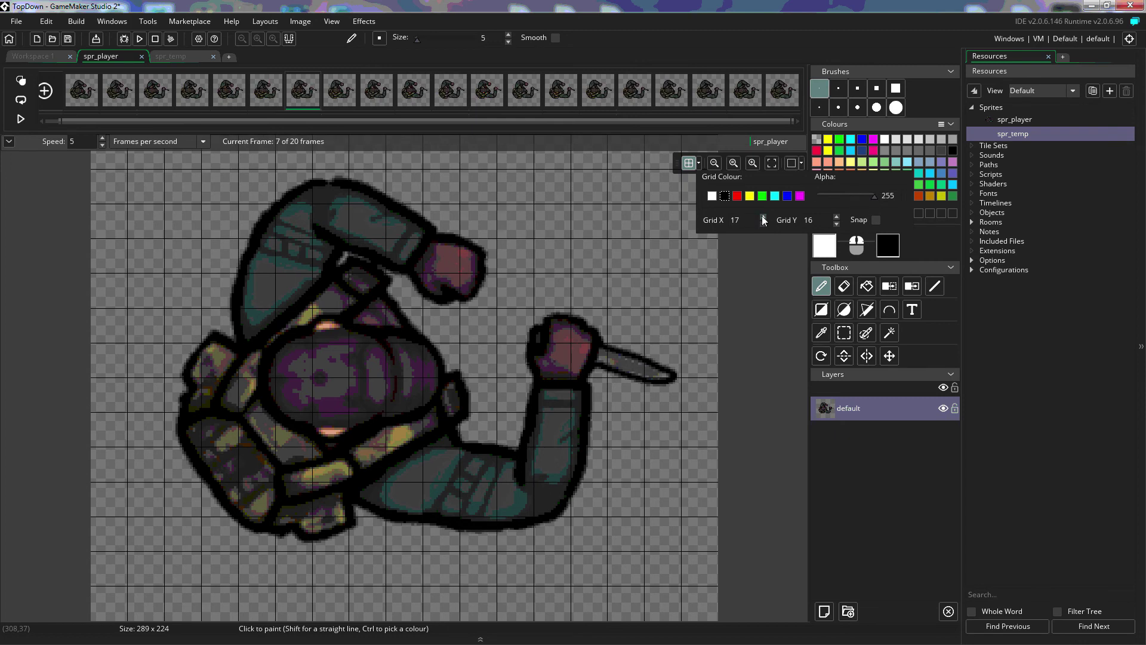
click(761, 223)
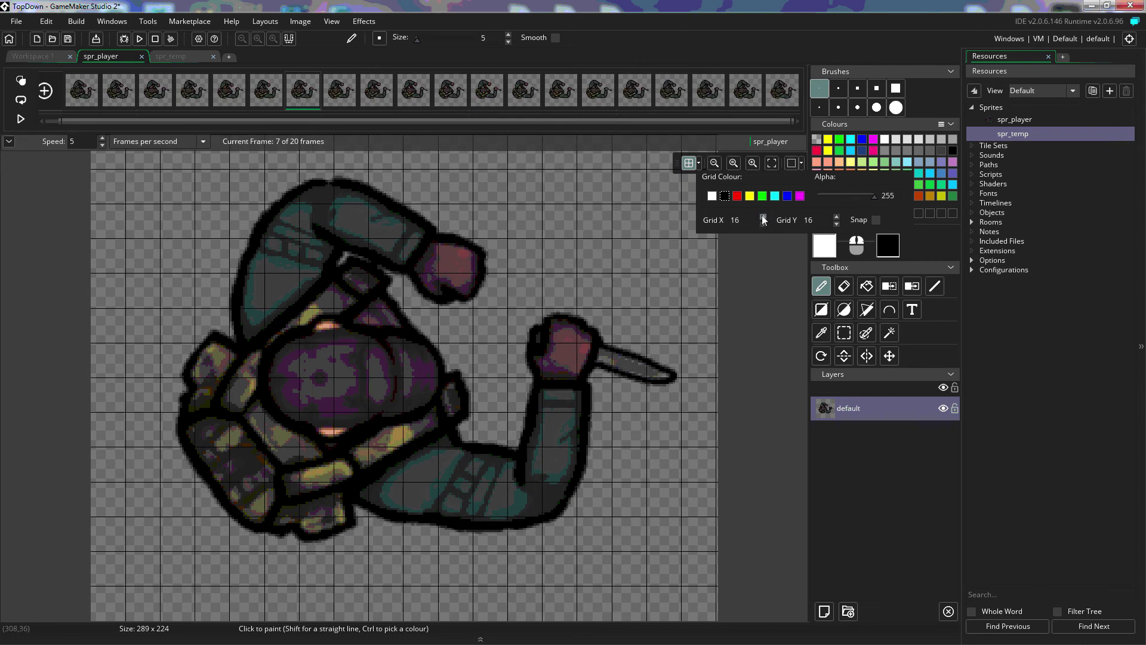
click(762, 223)
click(761, 216)
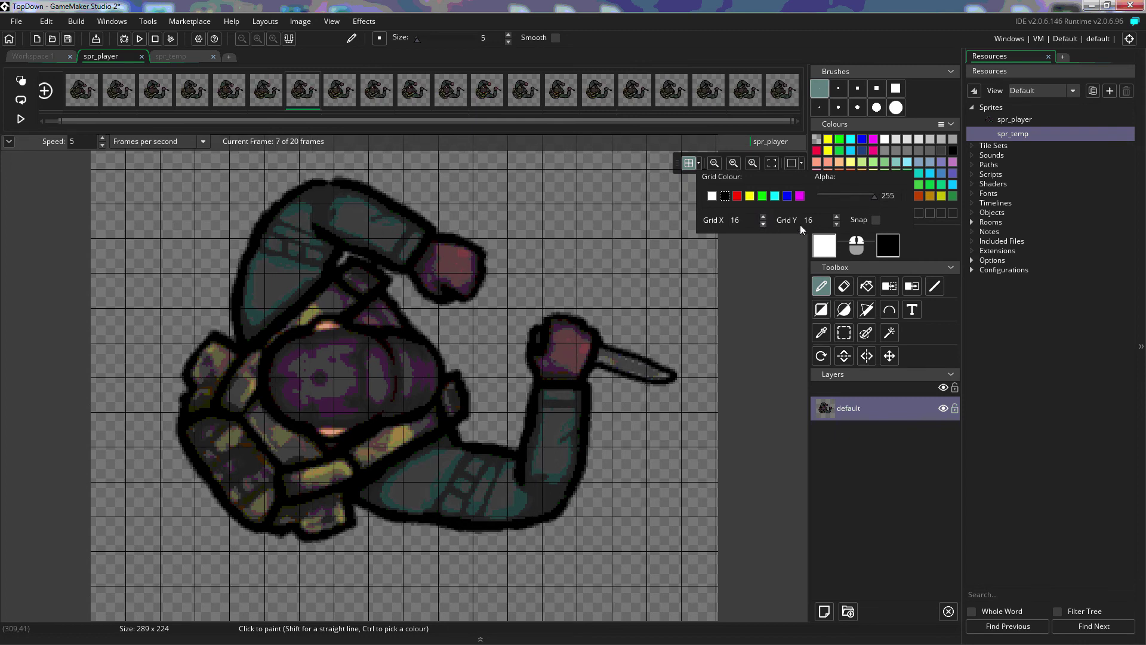
click(876, 221)
click(875, 220)
Zoom out, reset to actual size, zoom in and pan, then Centre Fit spr_player.
click(715, 161)
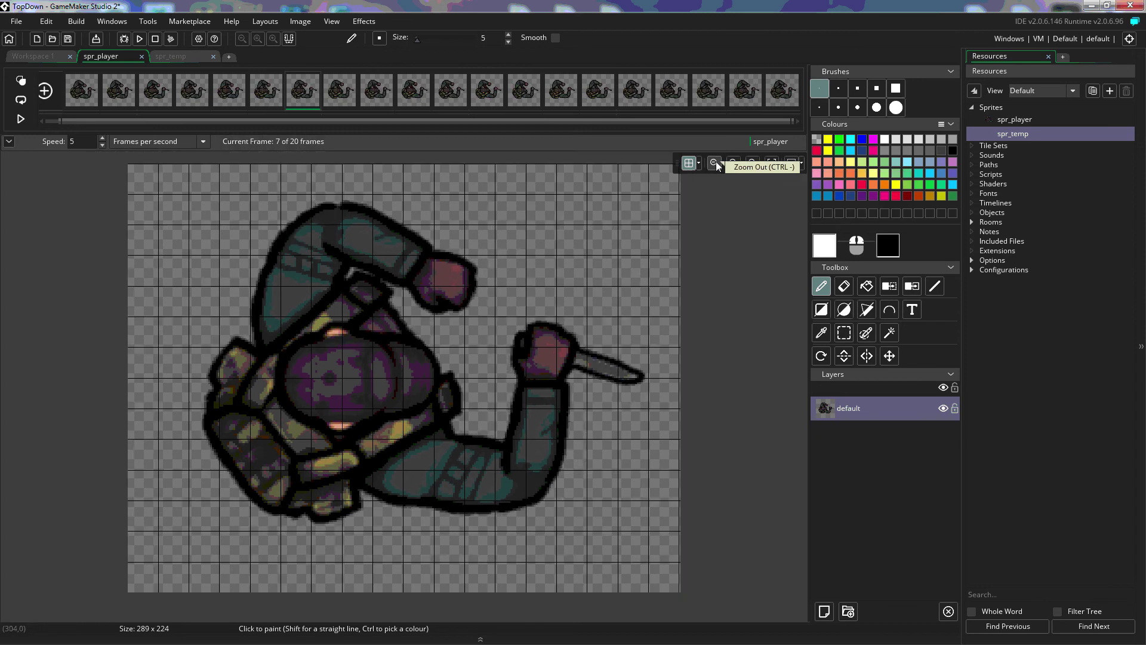
click(714, 162)
click(713, 162)
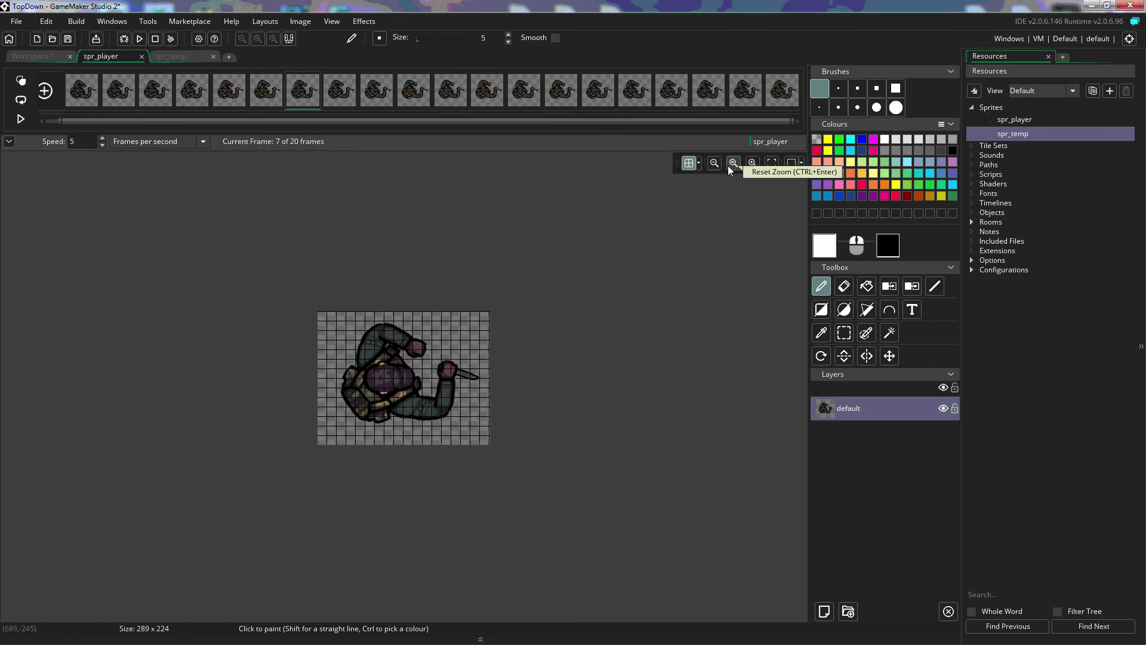
click(714, 163)
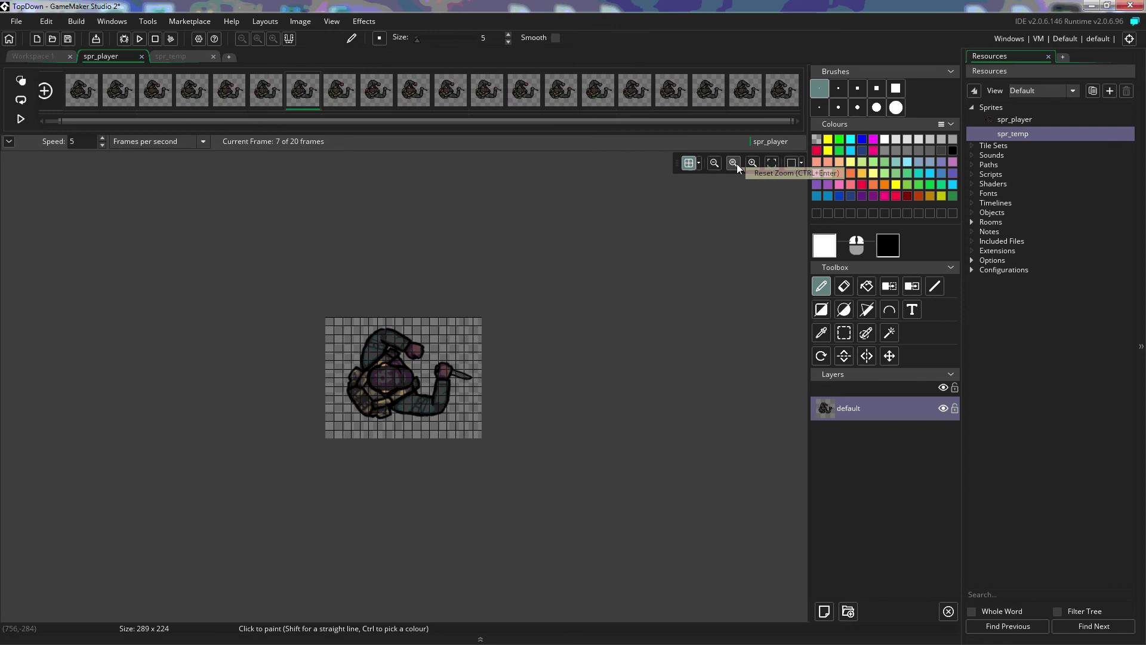
click(751, 162)
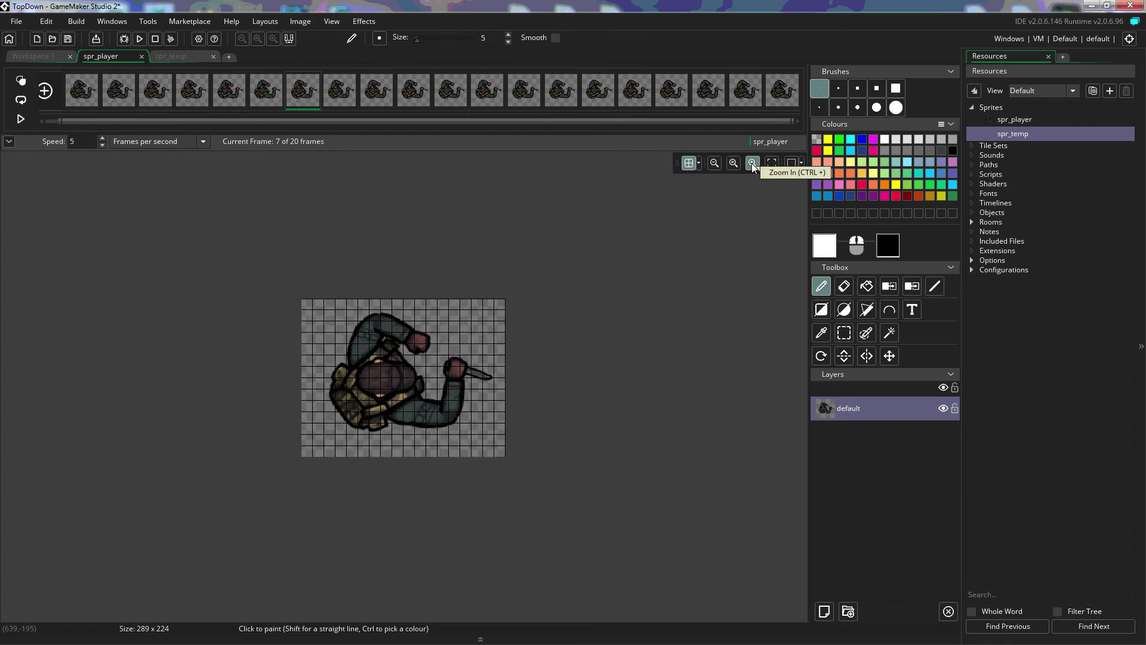
click(751, 163)
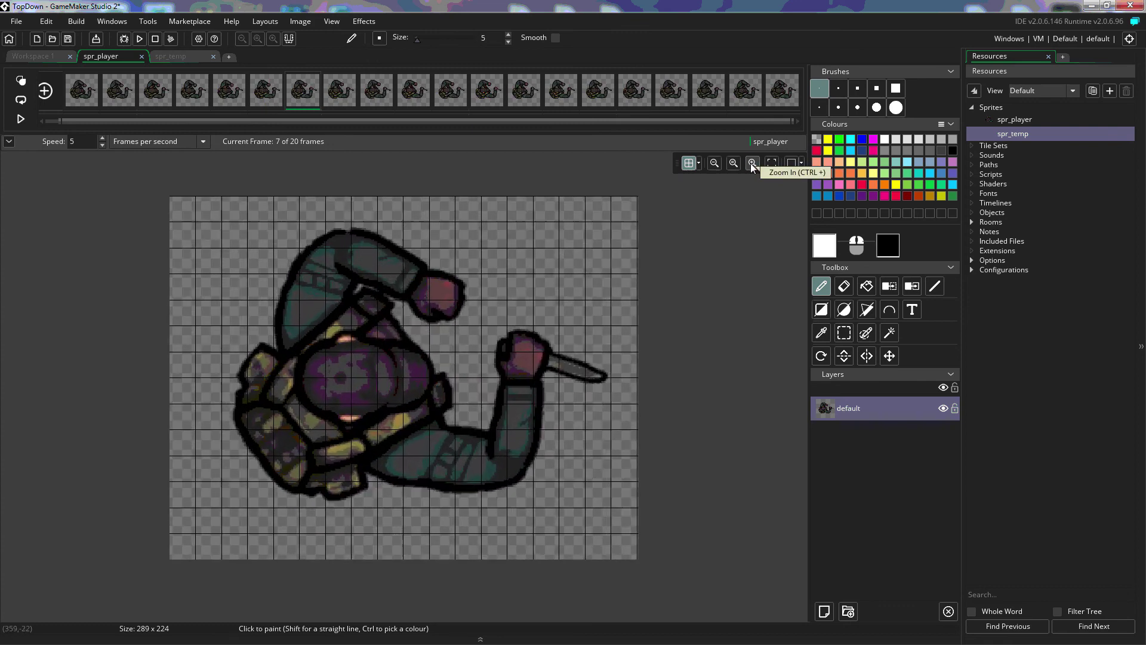
click(734, 163)
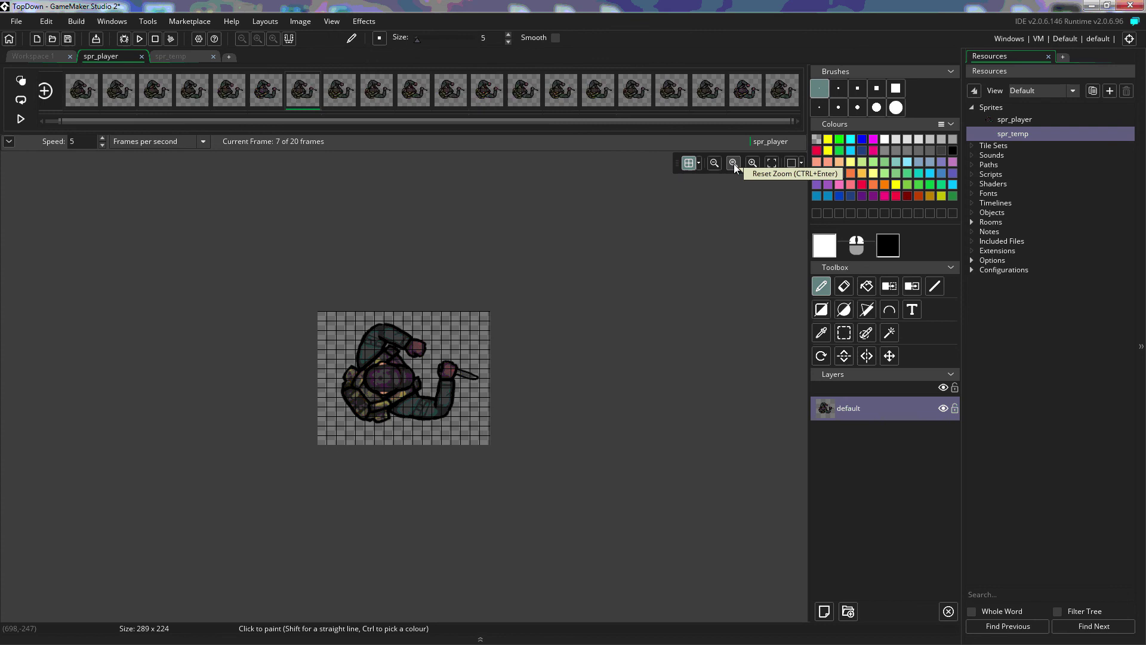
click(752, 163)
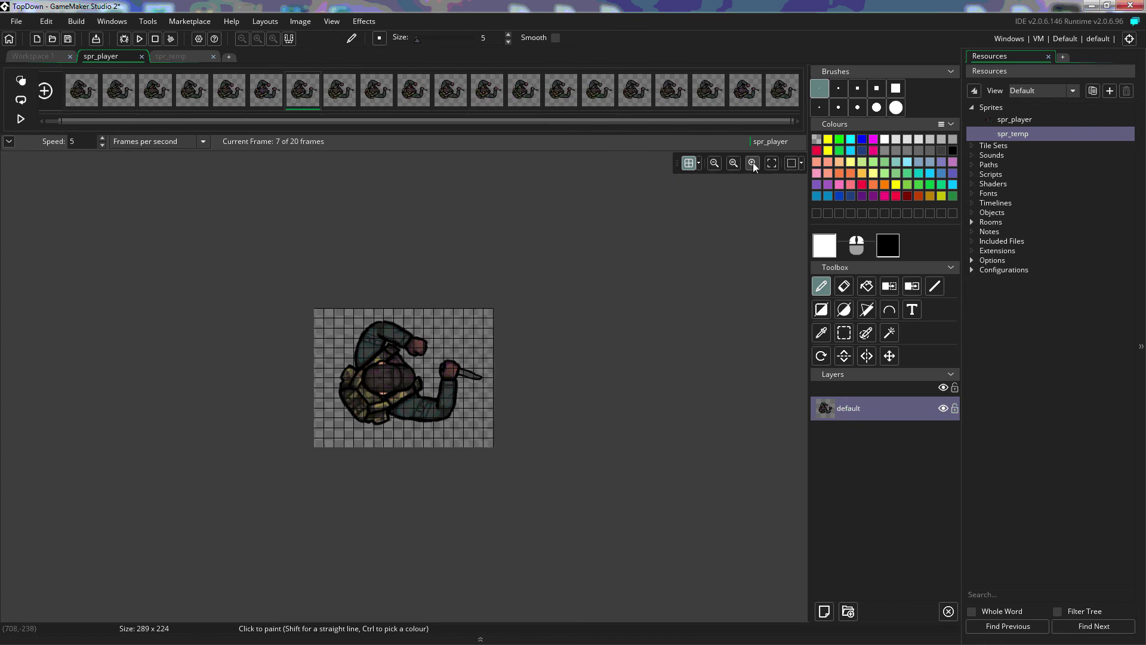
click(752, 163)
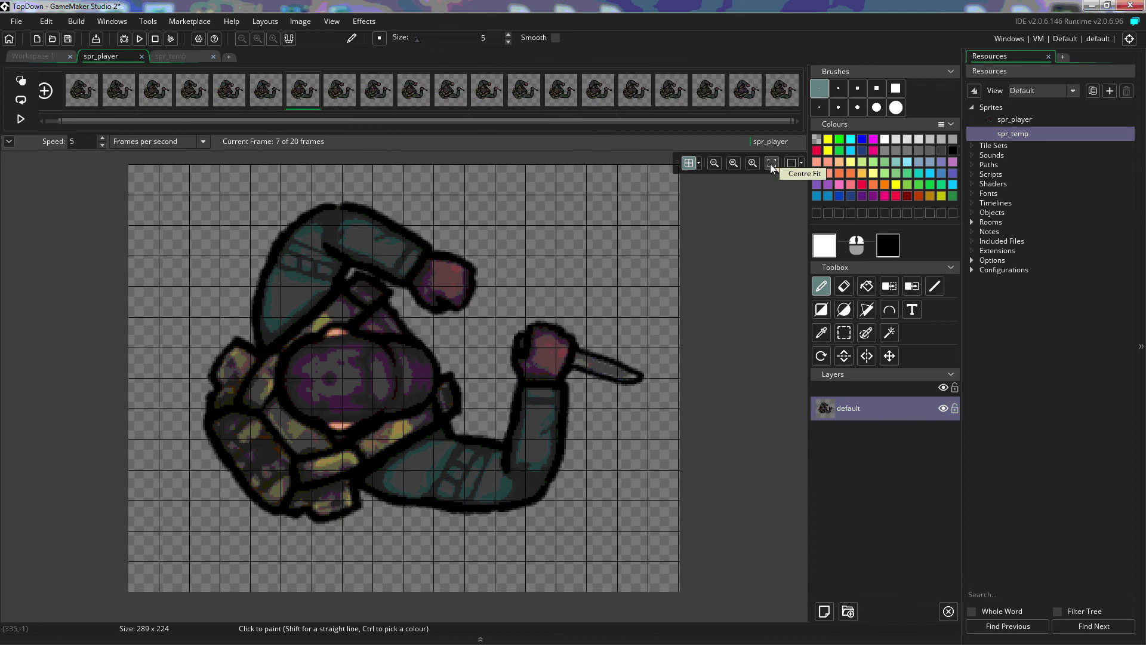
middle_drag(514, 255, 728, 427)
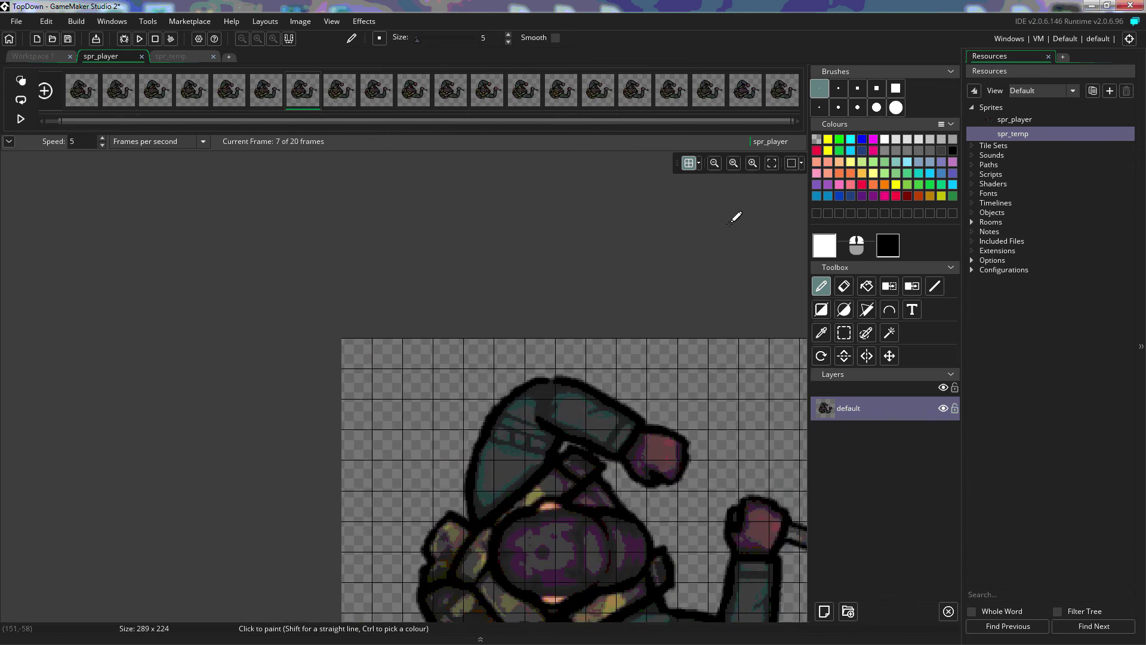
click(772, 162)
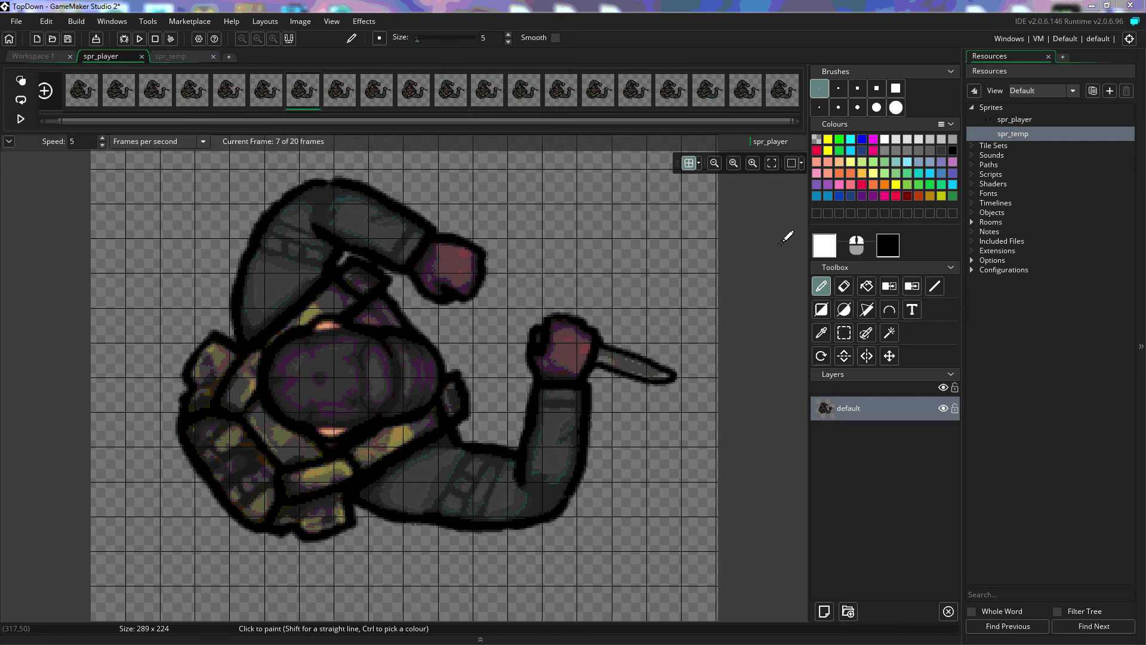
Choose Split Horizontal, zoom the upper pane in twice, and pan the lower pane right.
click(801, 162)
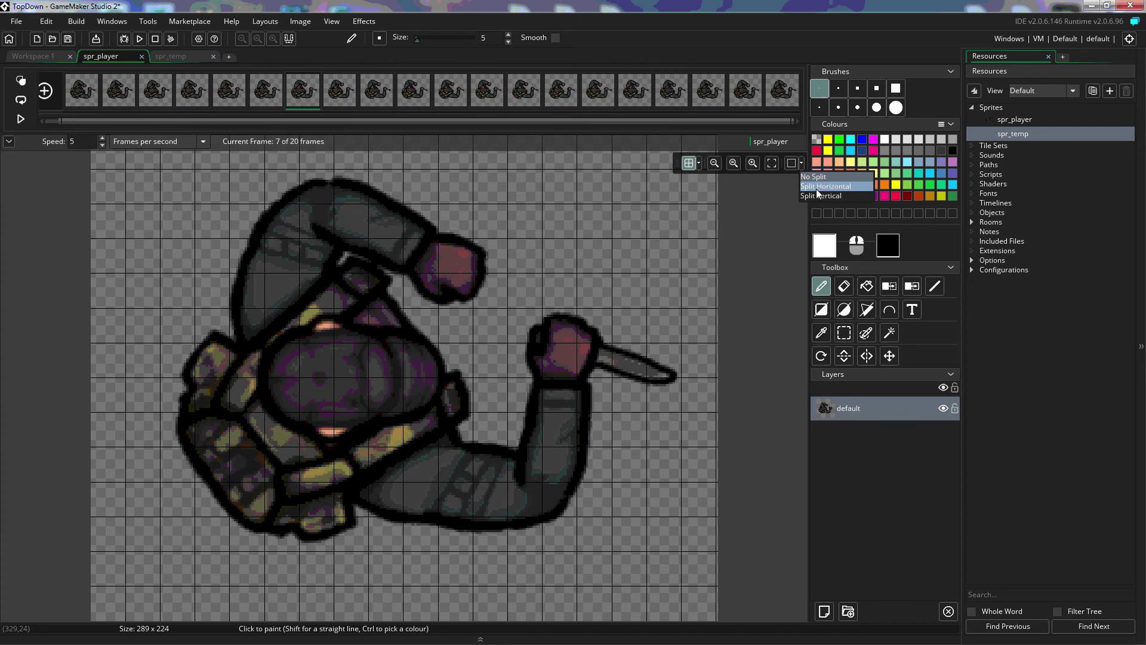
click(815, 188)
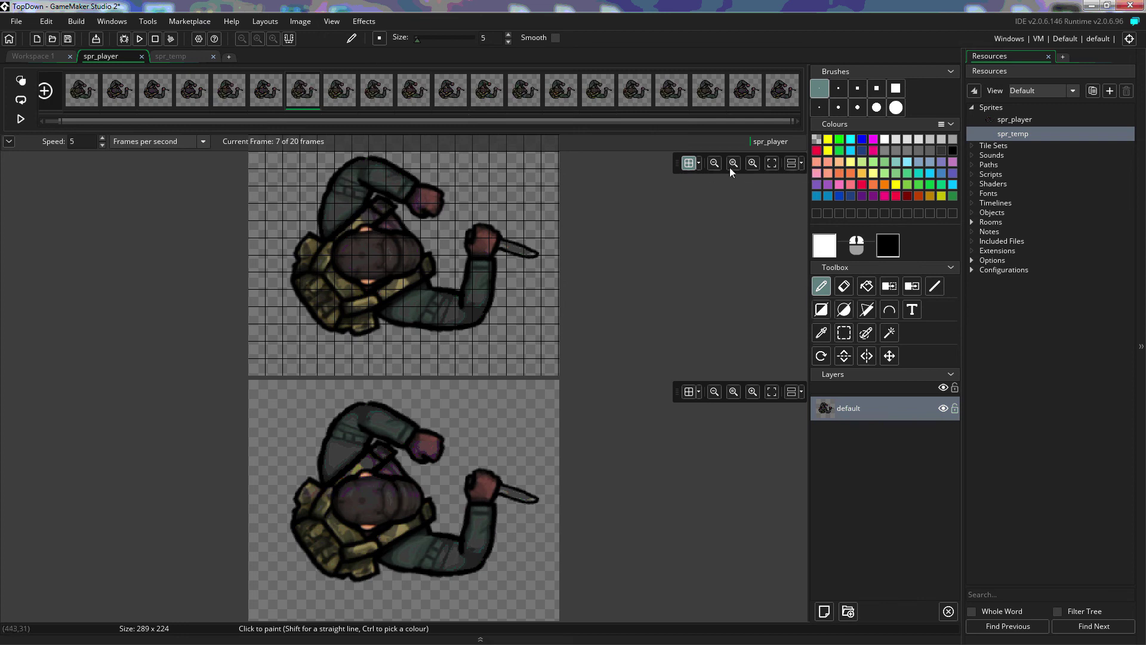
click(748, 165)
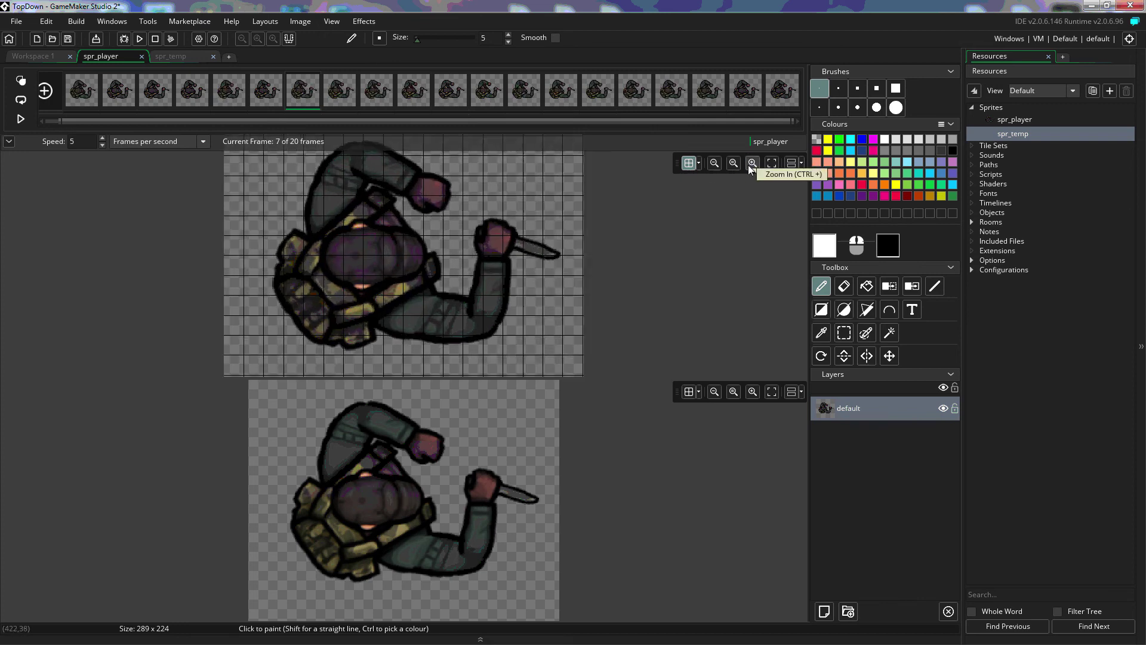
click(748, 165)
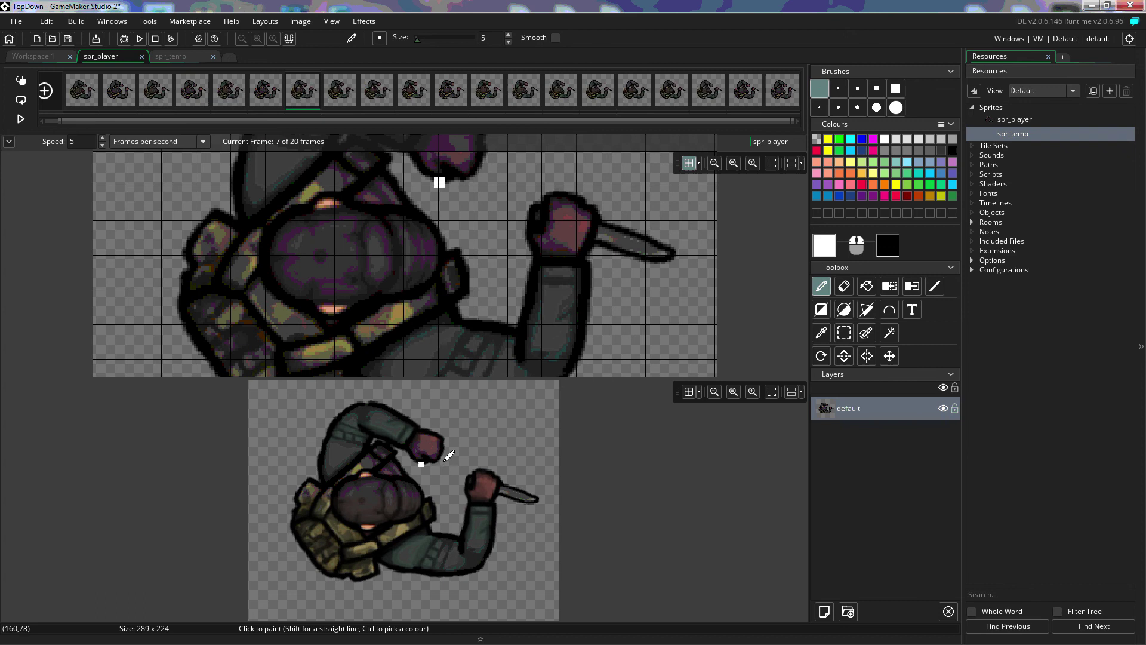
middle_drag(446, 447, 488, 449)
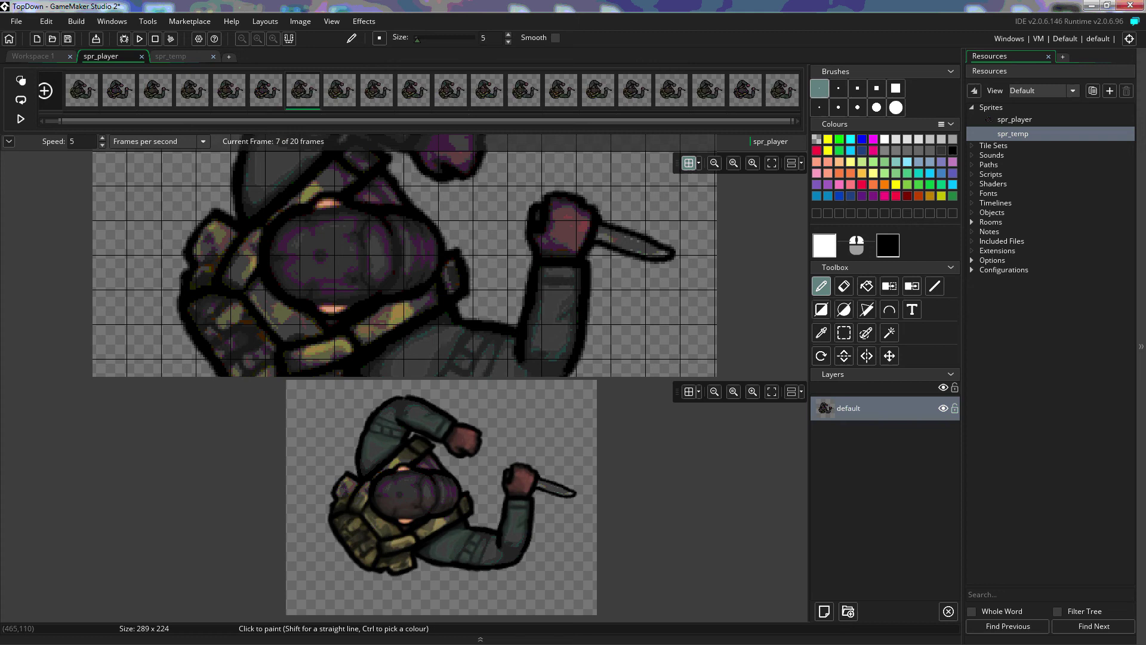
click(801, 163)
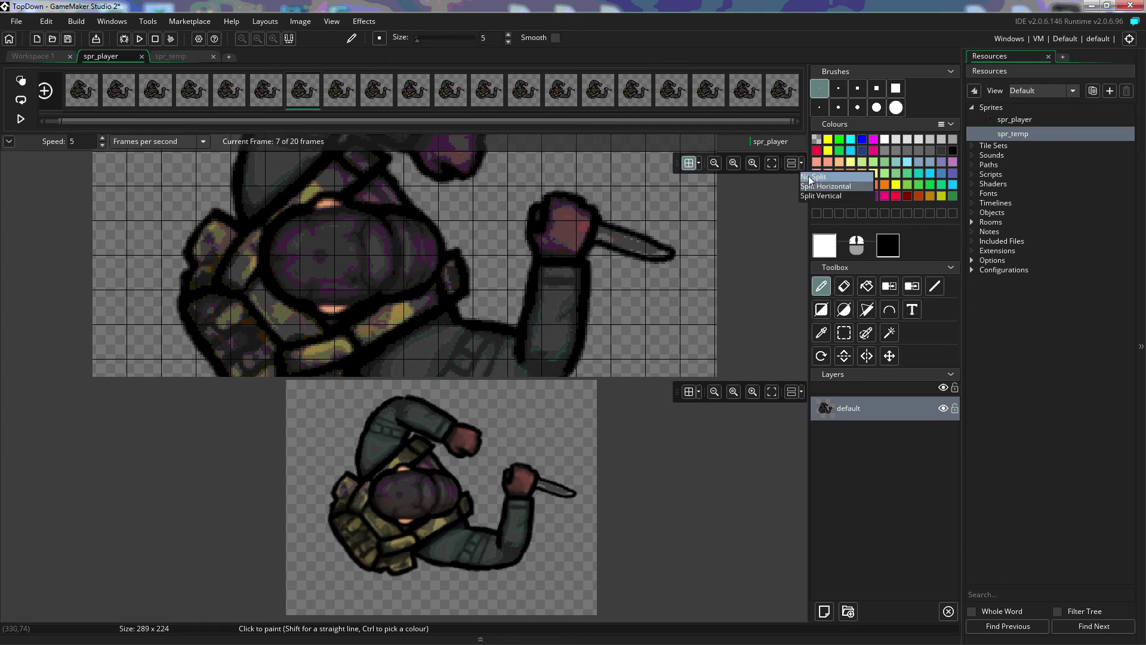
Choose No Split from the split-view dropdown to restore a single pane.
click(812, 177)
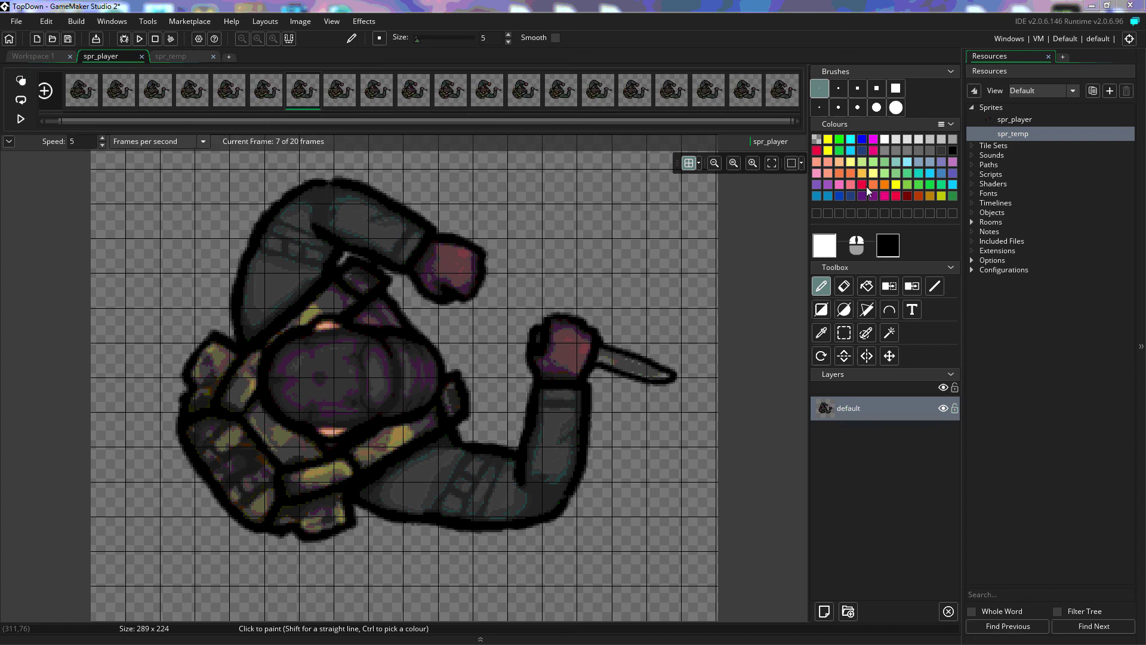
Pick yellow, then purple as primary and blue as secondary; browse, then dismiss, Colour Options.
click(829, 140)
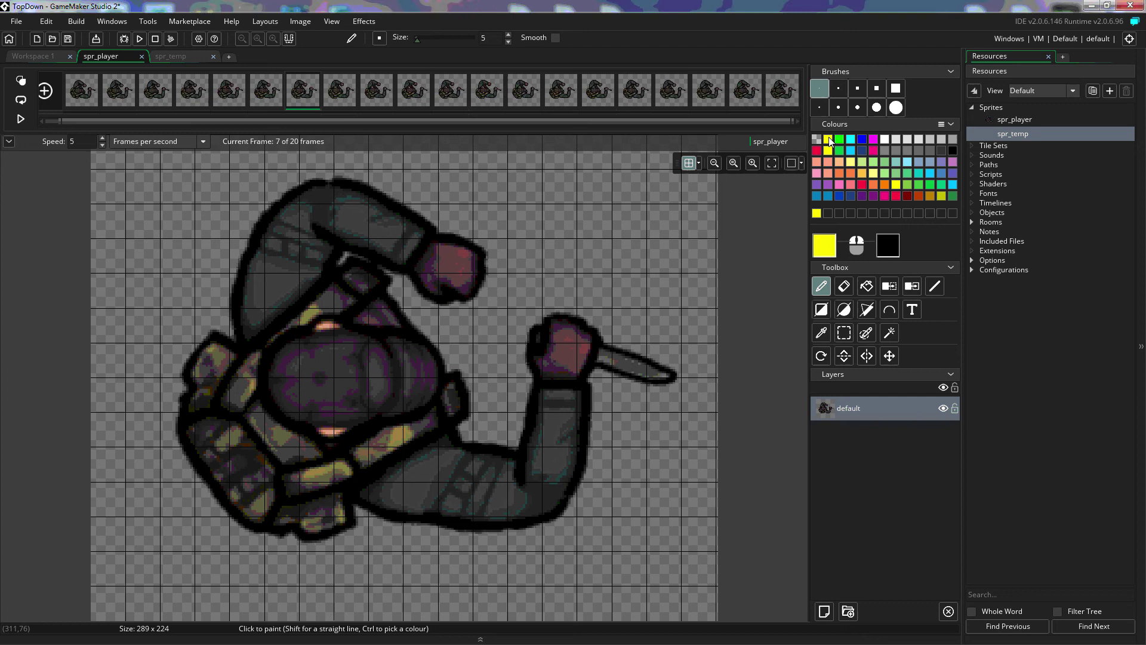
right_click(861, 139)
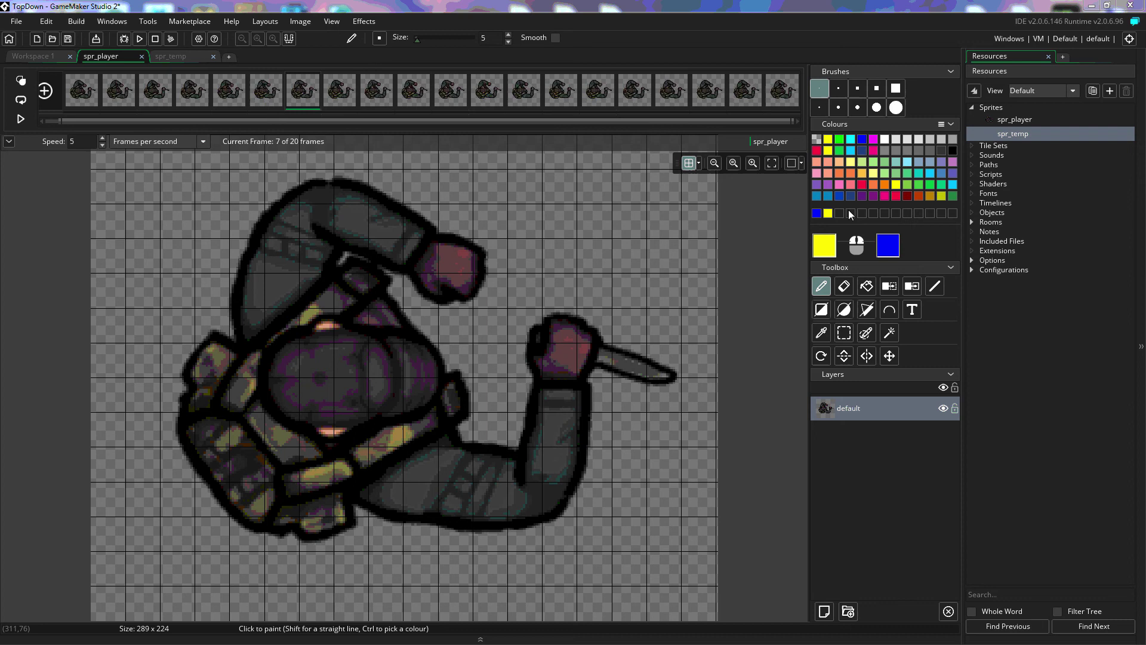
click(862, 195)
click(939, 125)
mouse_move(966, 132)
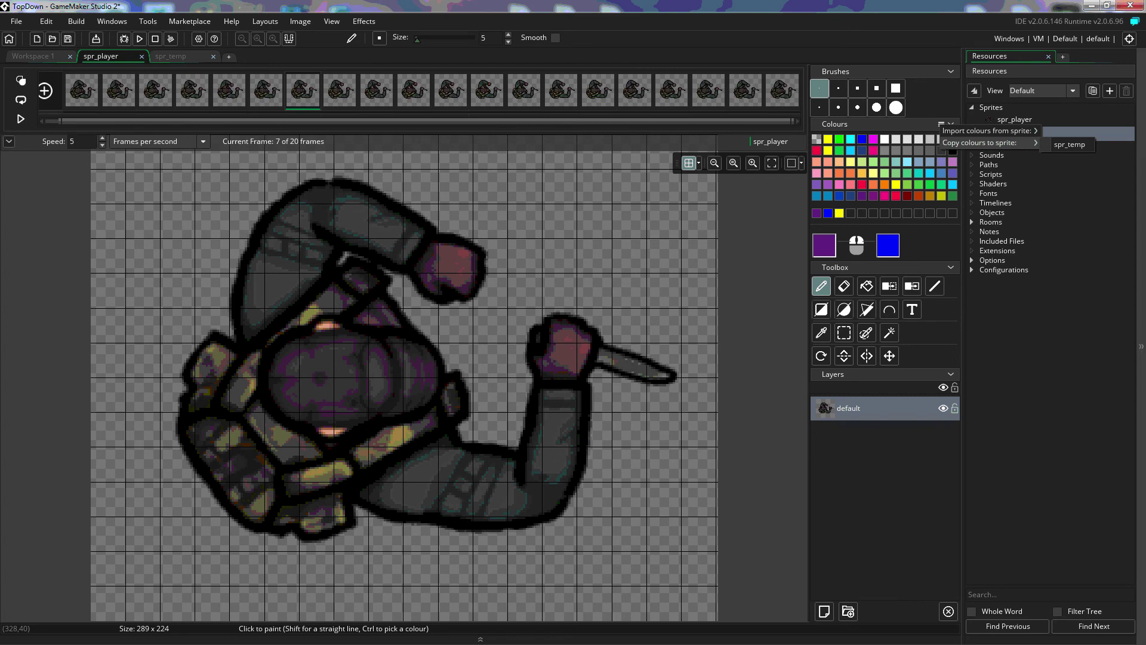
key(Escape)
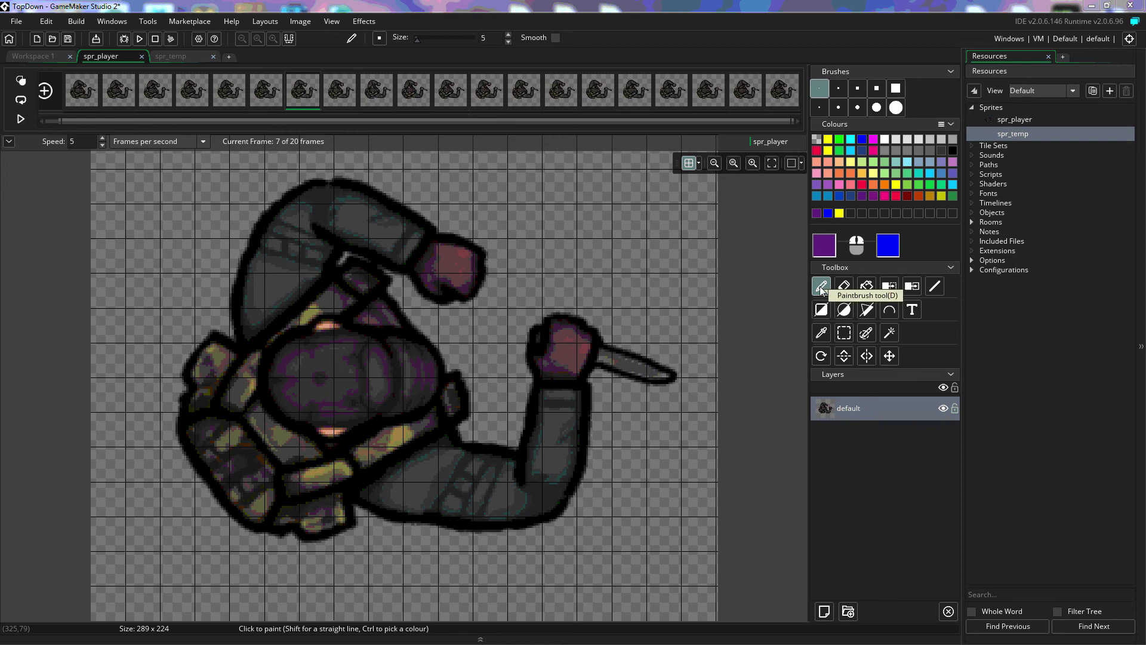
click(888, 286)
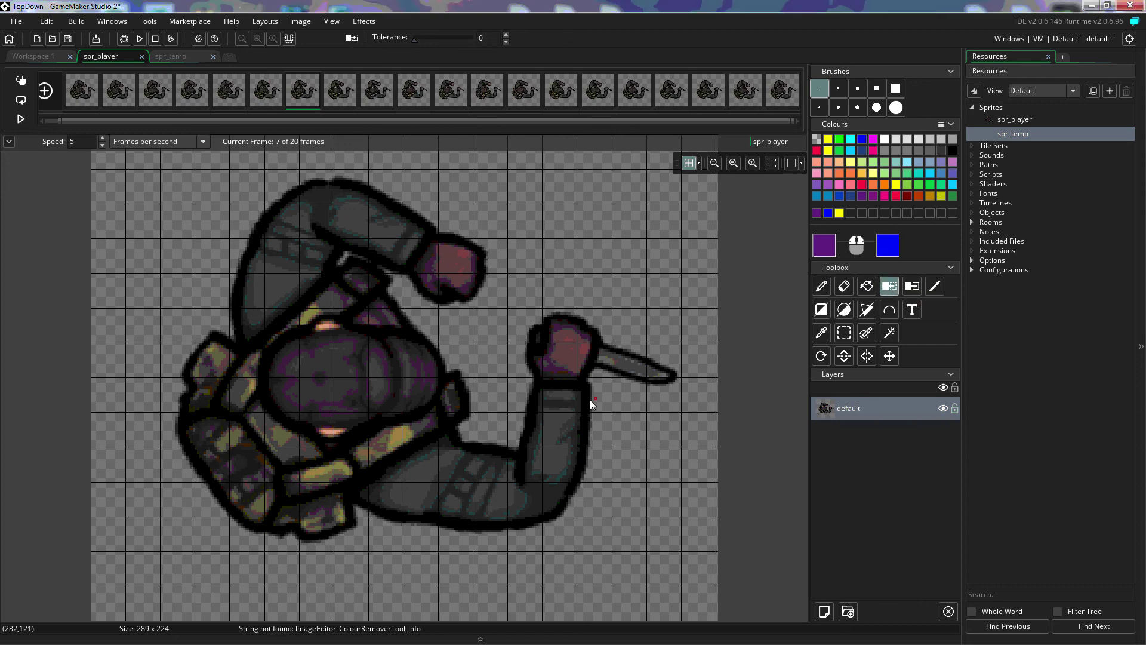
click(554, 420)
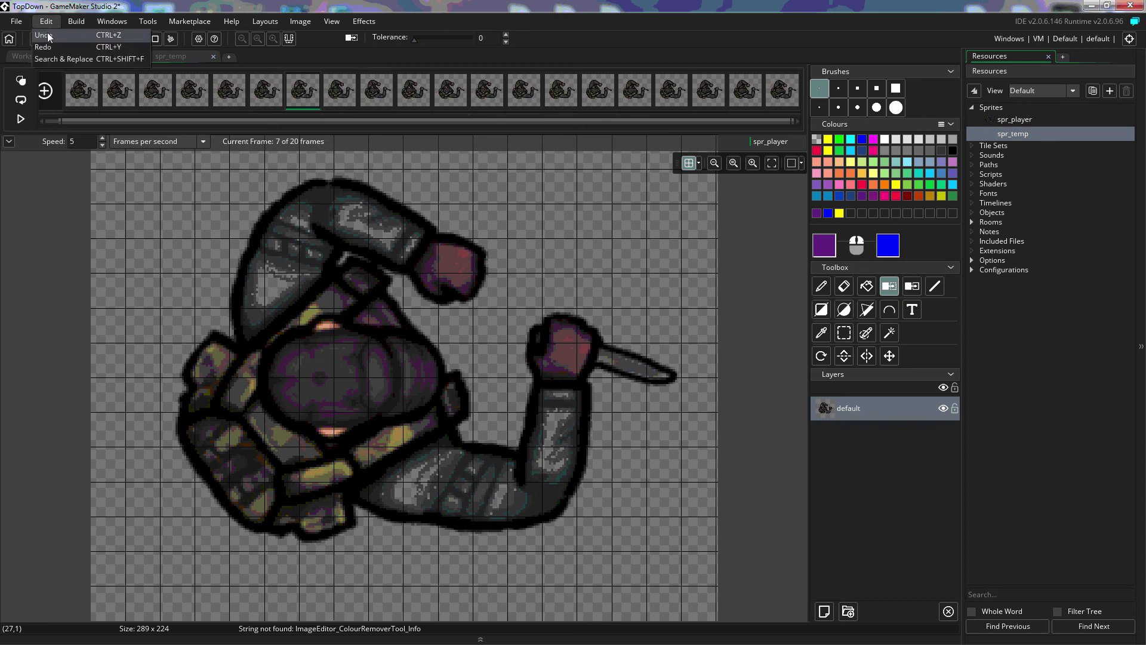
click(46, 22)
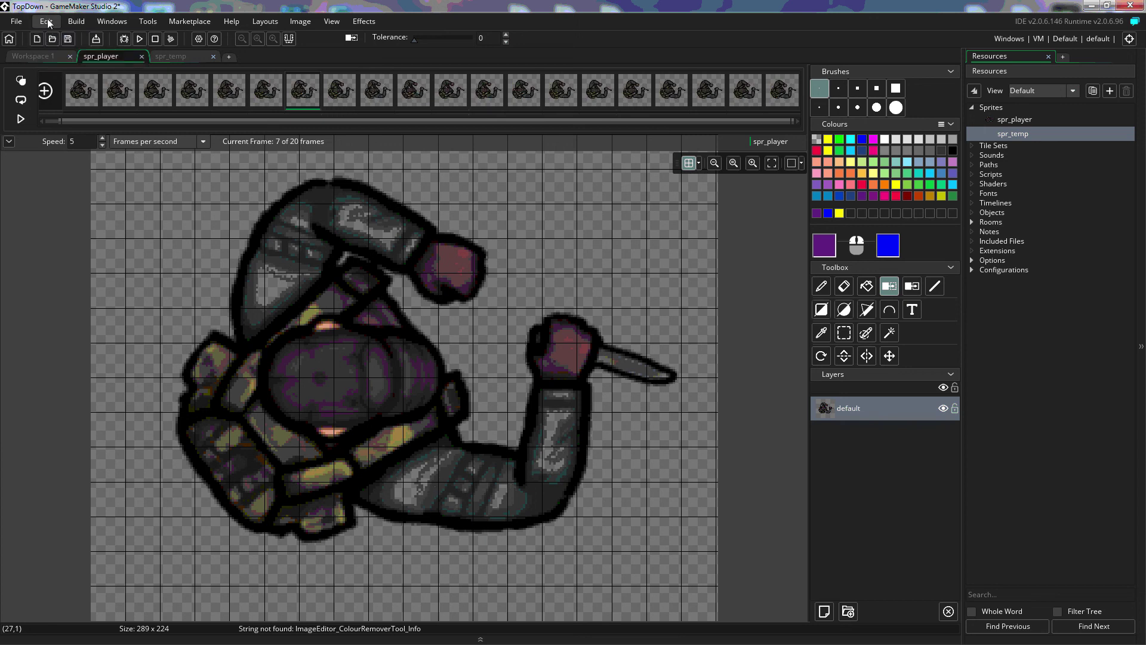
click(48, 37)
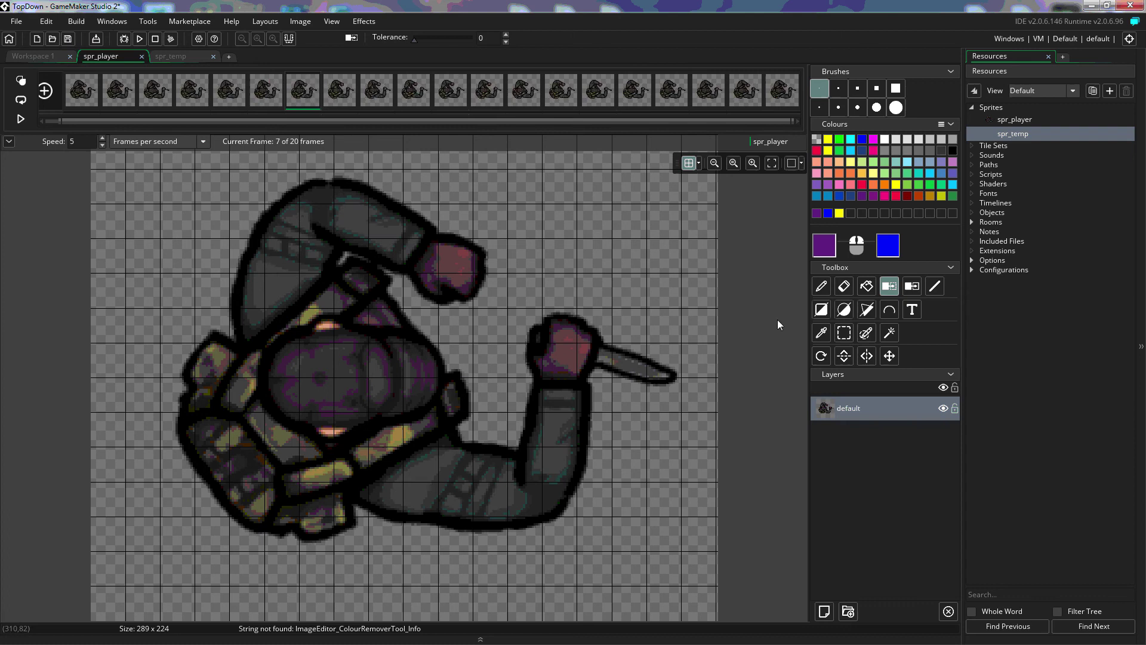
click(912, 287)
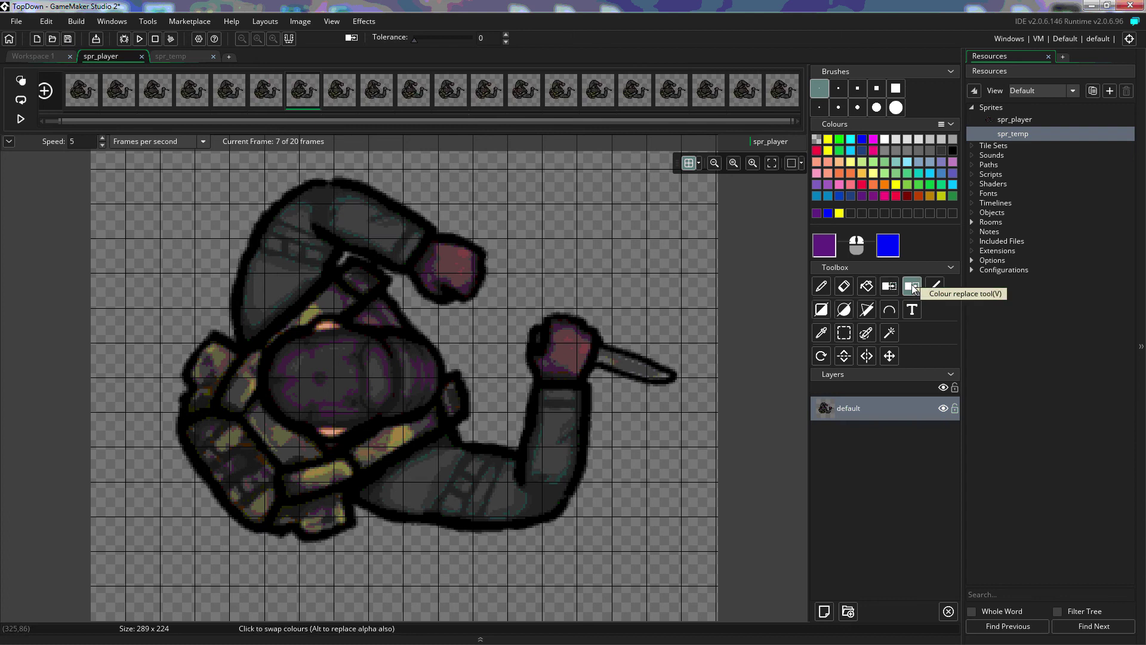
click(553, 422)
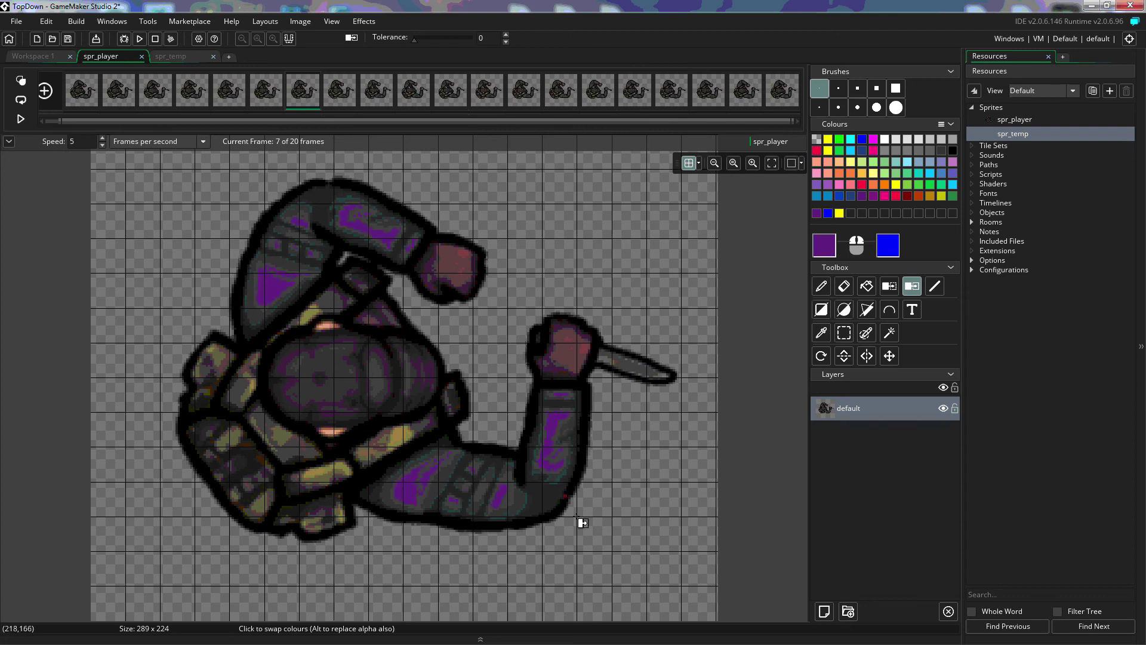
right_click(515, 502)
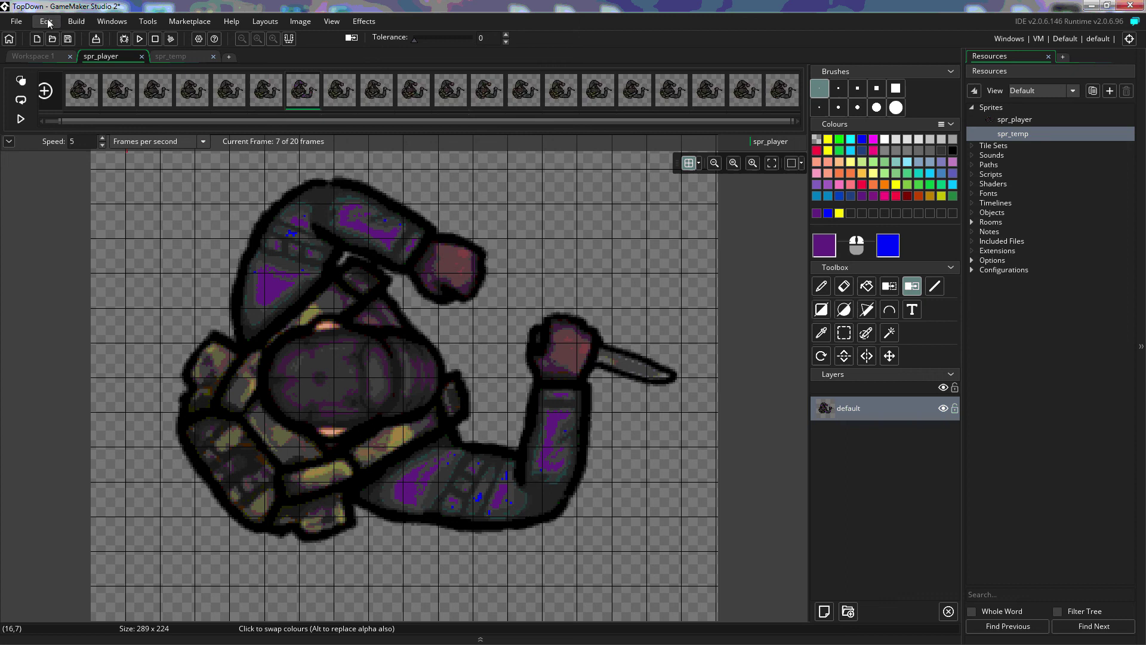
click(48, 22)
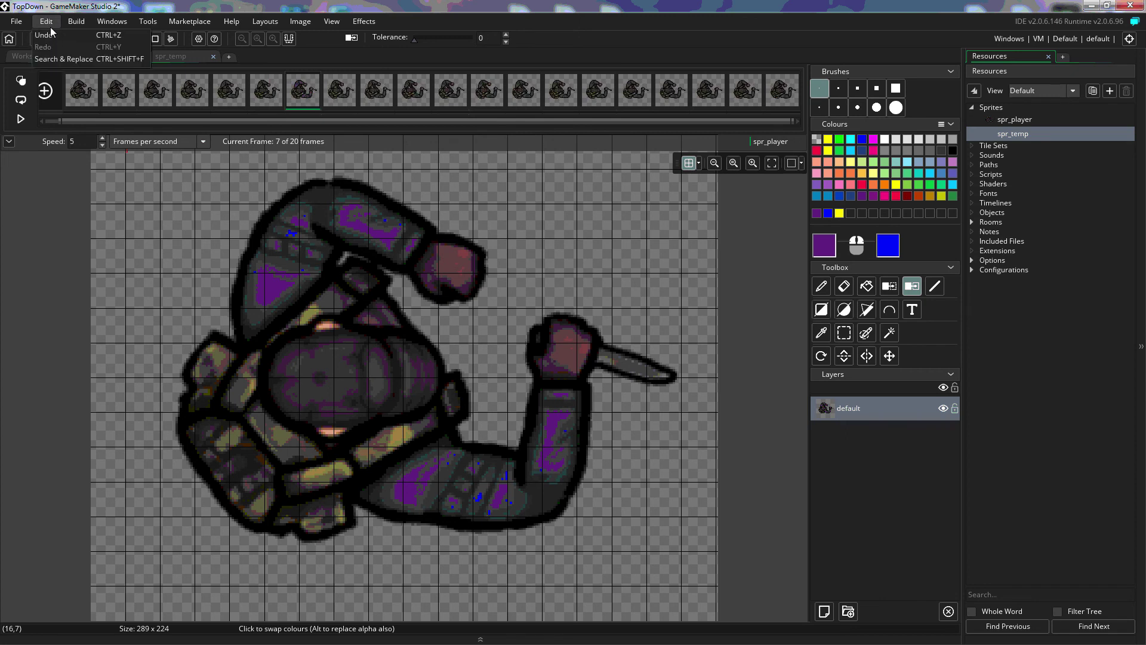
click(52, 33)
key(ctrl+z)
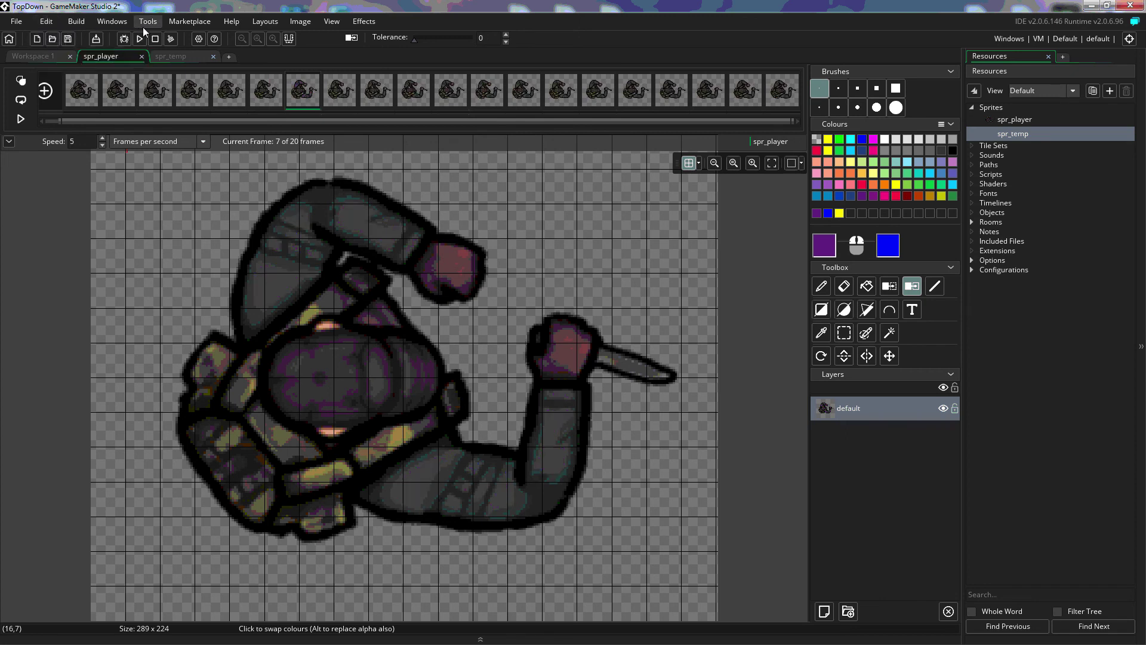
Draw a filled purple rectangle above the knife, then undo it.
click(822, 309)
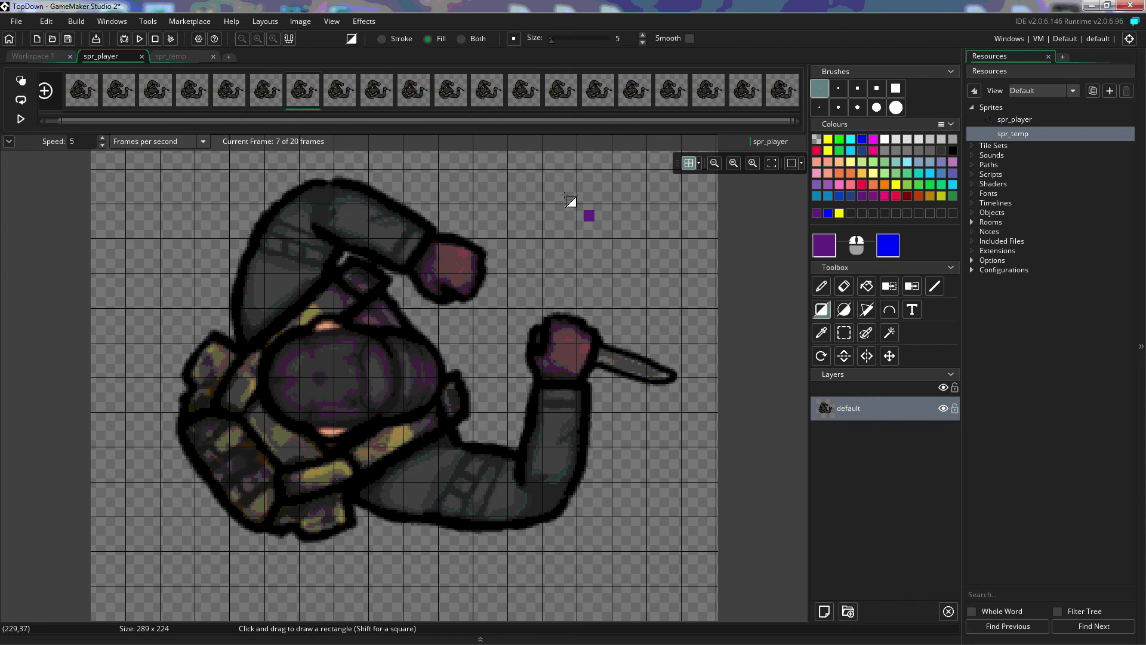
drag(557, 191, 657, 299)
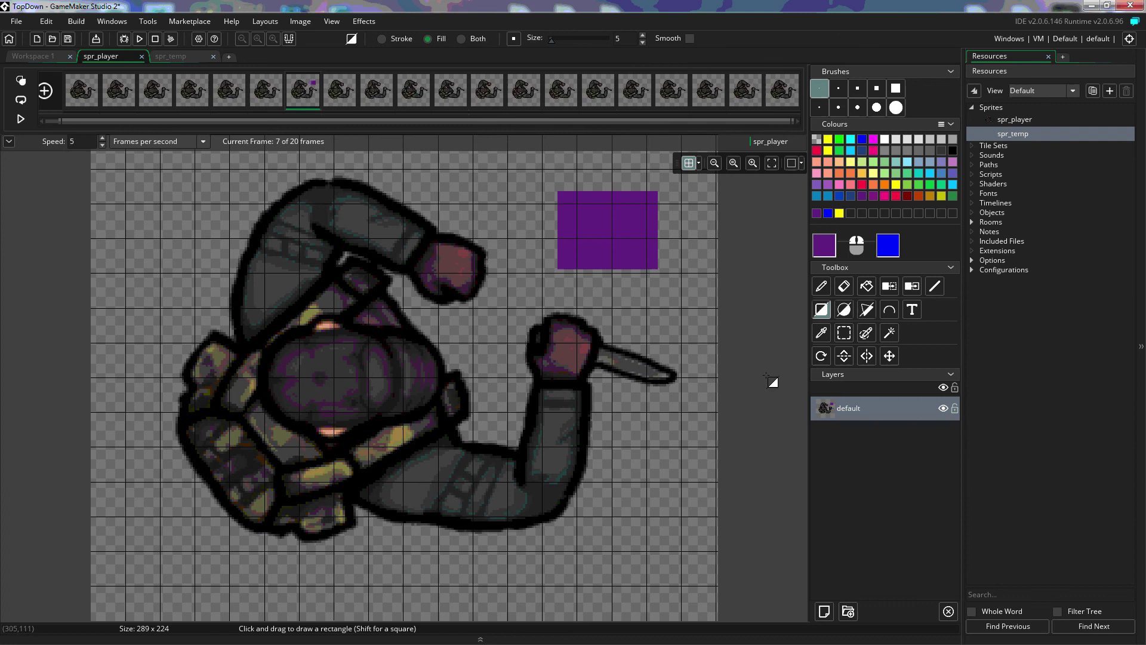
click(519, 231)
click(46, 21)
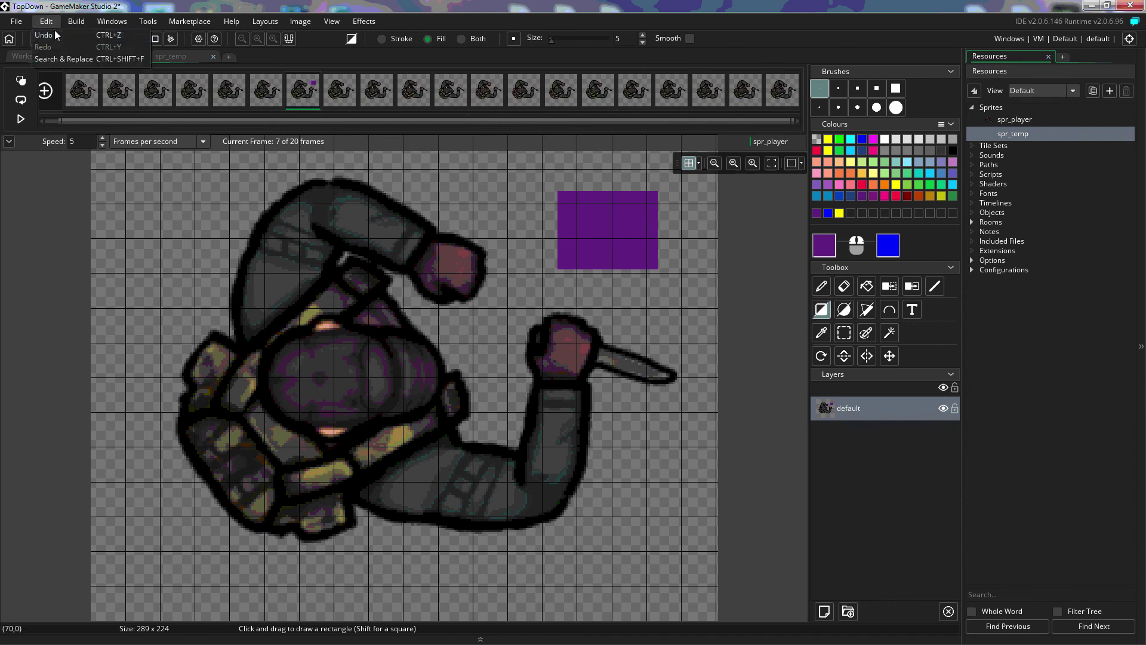
click(66, 34)
Switch rectangles to Stroke, draw a purple outline rectangle, and undo it.
click(821, 309)
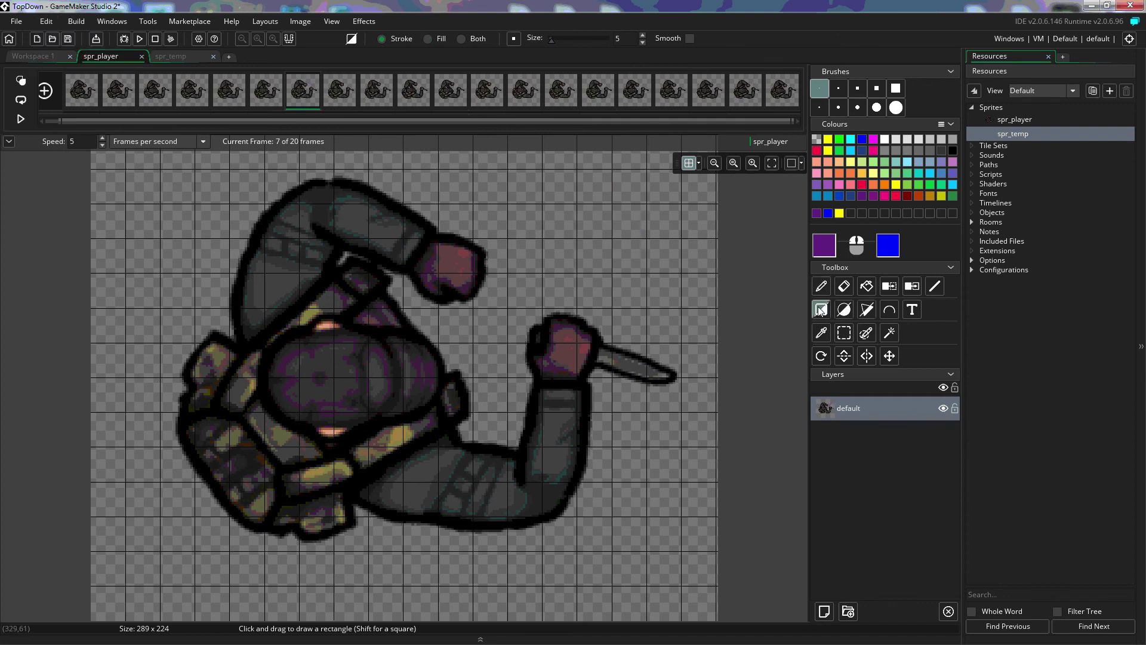
mouse_move(516, 173)
mouse_down()
mouse_move(568, 247)
mouse_move(662, 280)
mouse_up()
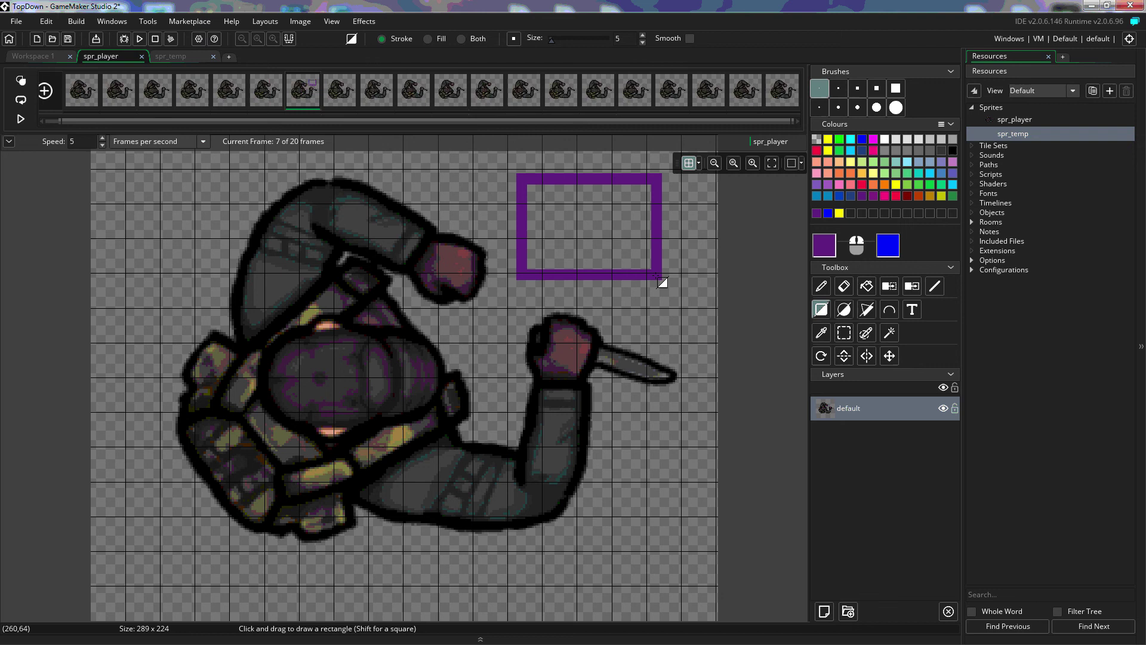
key(ctrl+z)
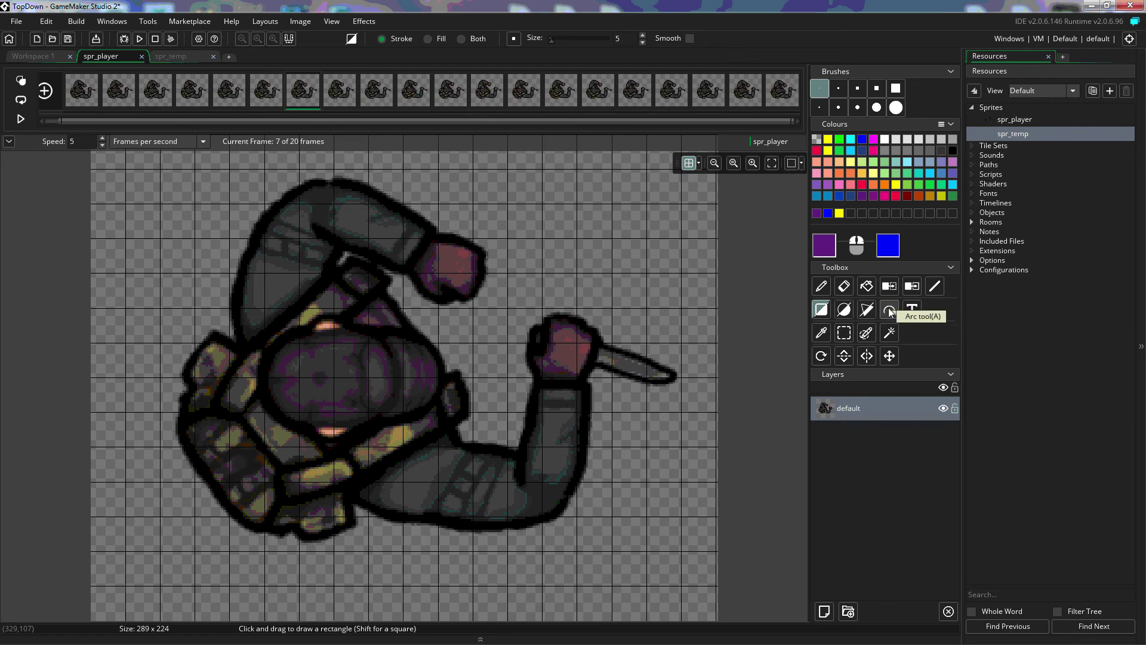
Type the test word 'text' above the knife hand with the Text tool, then undo it.
click(913, 312)
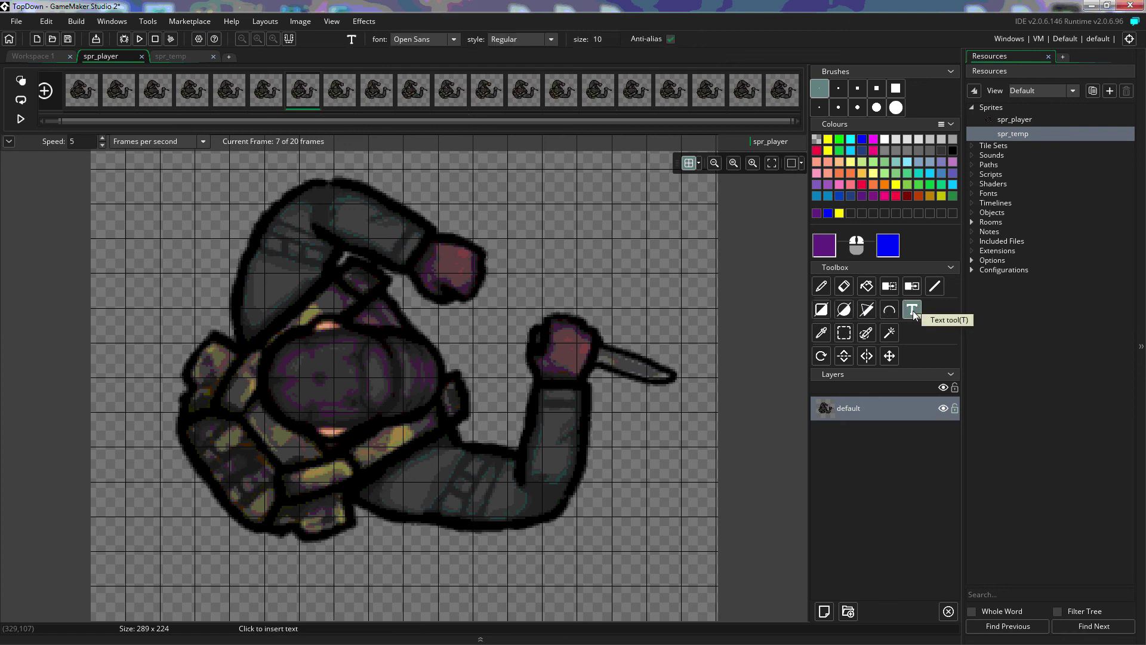
click(525, 206)
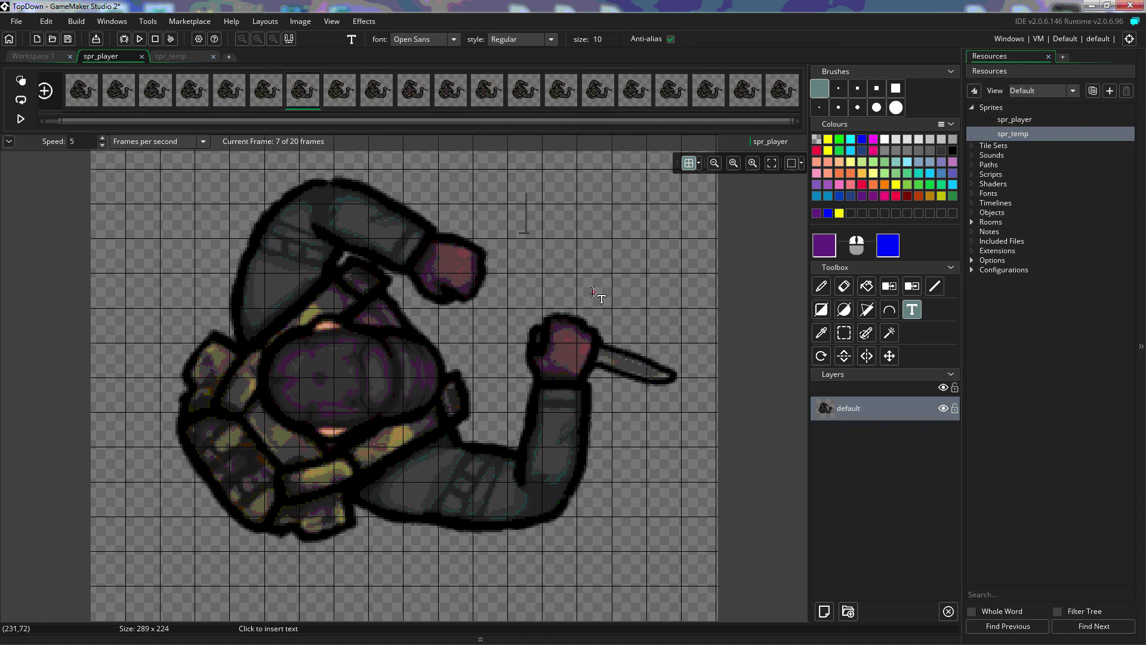
text(text)
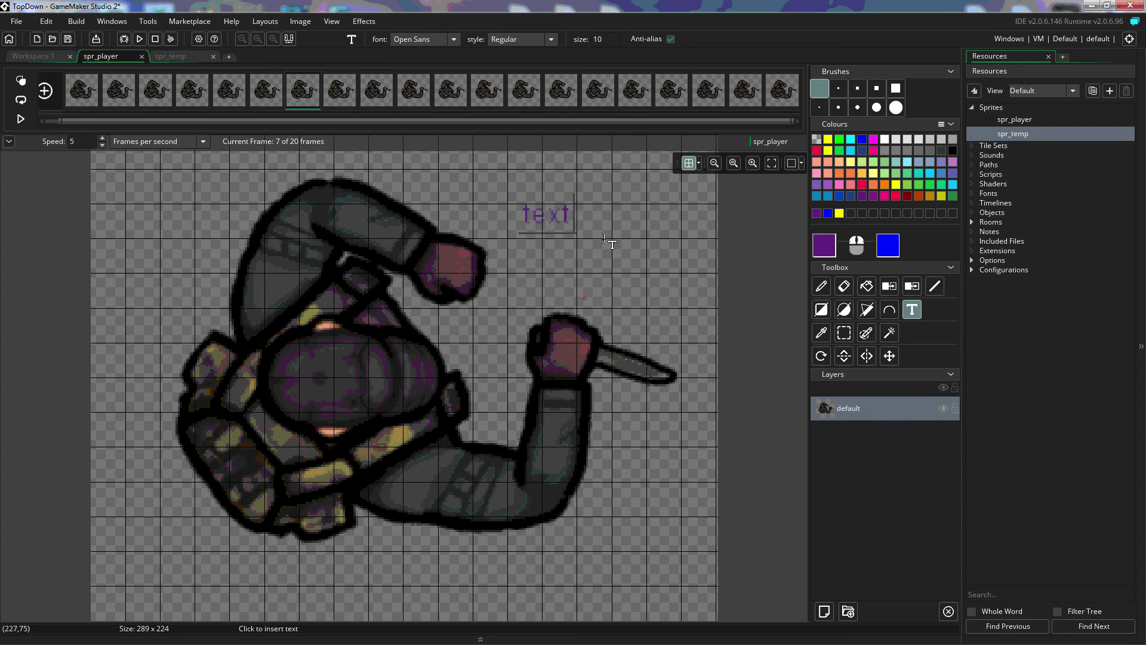
key(ctrl+z)
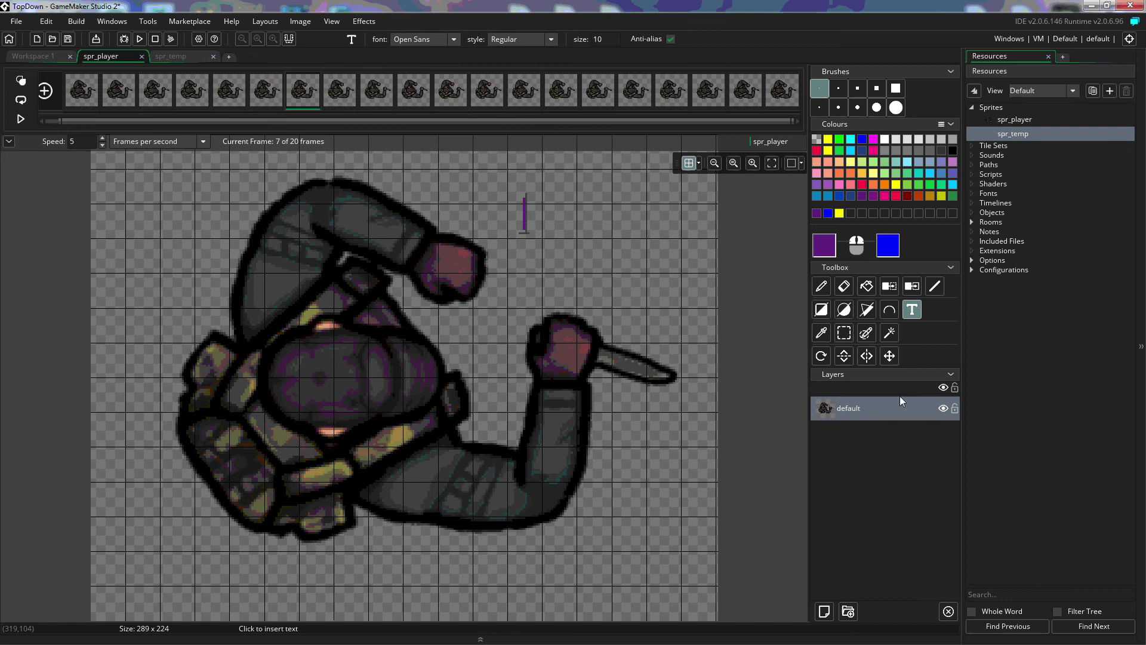
Sample the arm's dark grey as main colour and the fist's maroon as second colour.
click(827, 333)
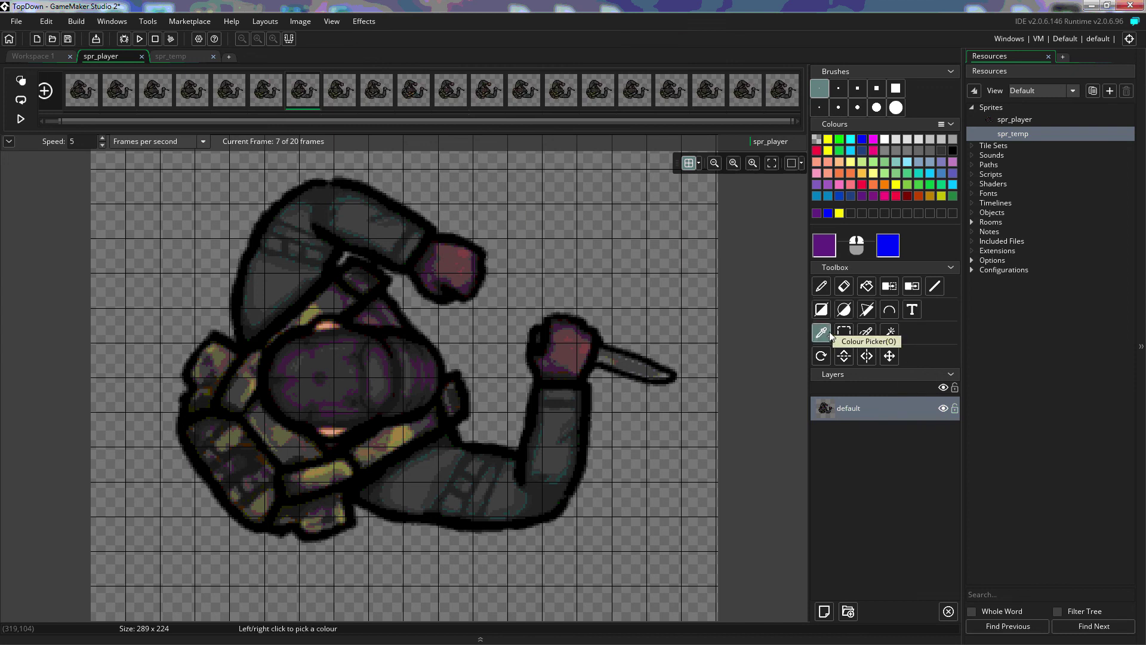
click(560, 412)
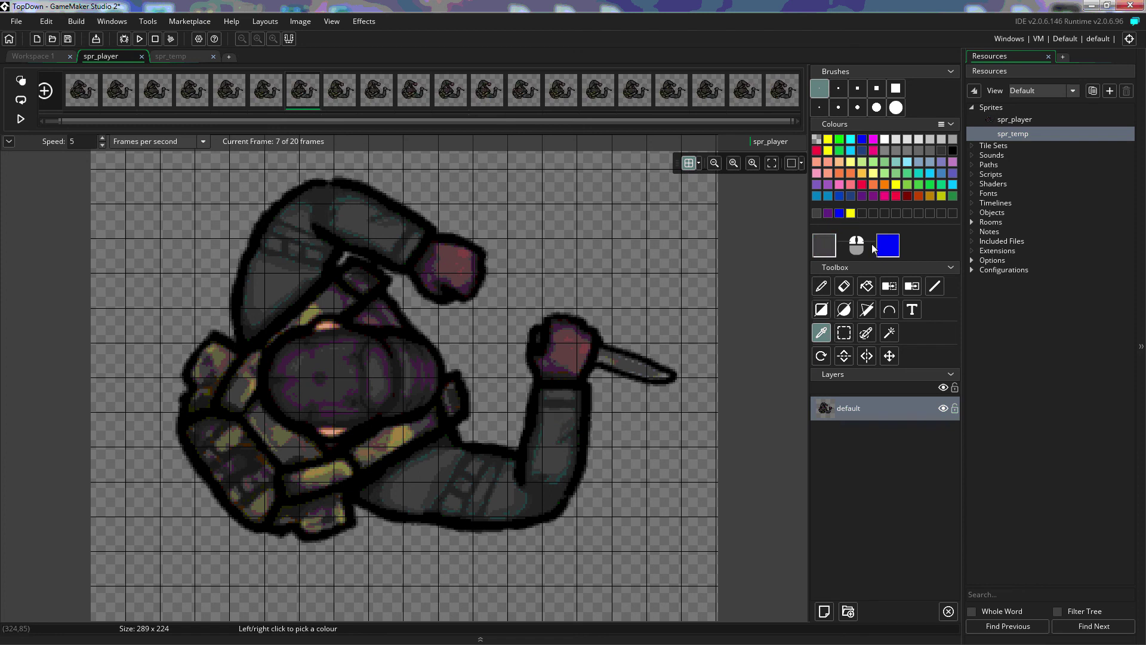
right_click(575, 348)
Compare Rectangle Select and Paint Selection, paint a selection over the forearm, then clear it.
click(845, 335)
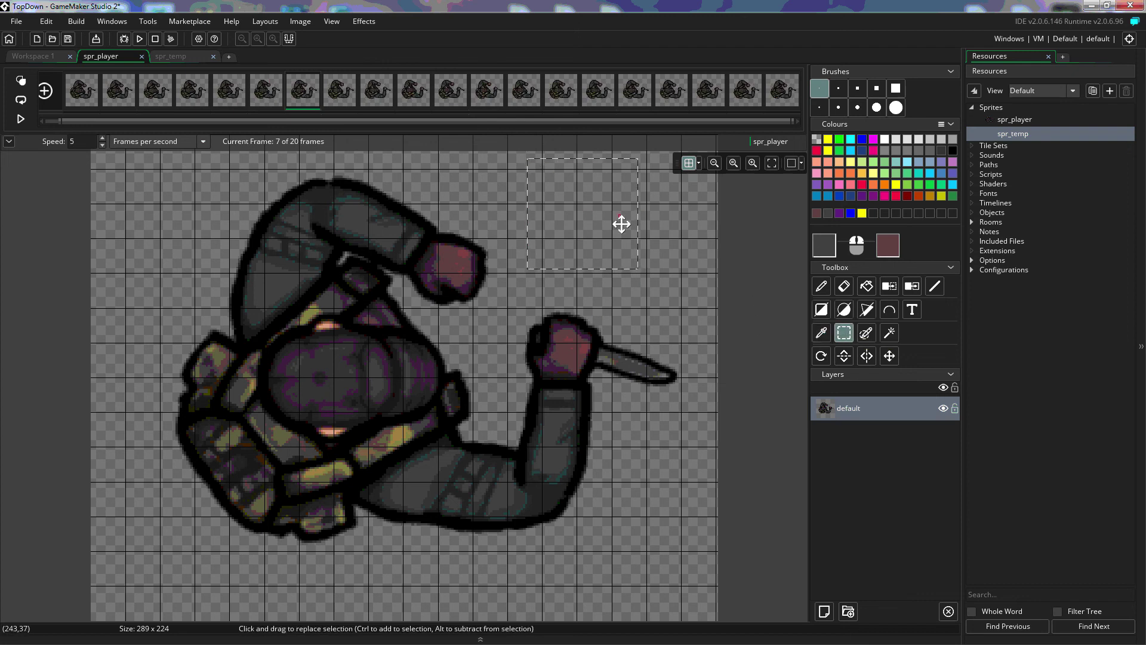
click(867, 332)
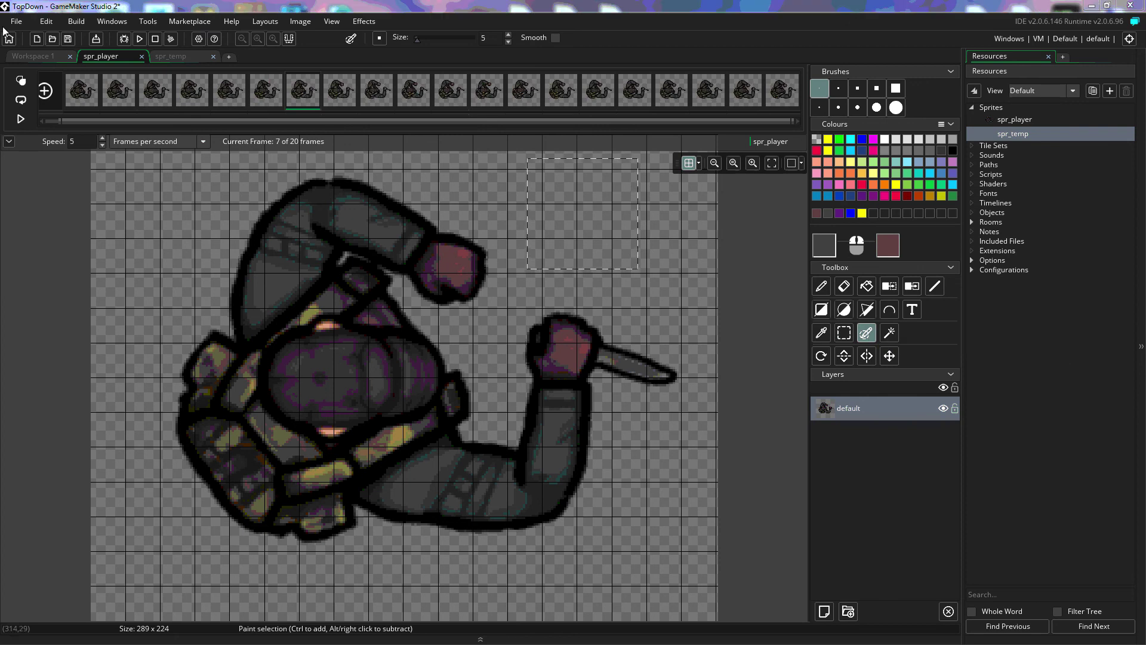
click(849, 332)
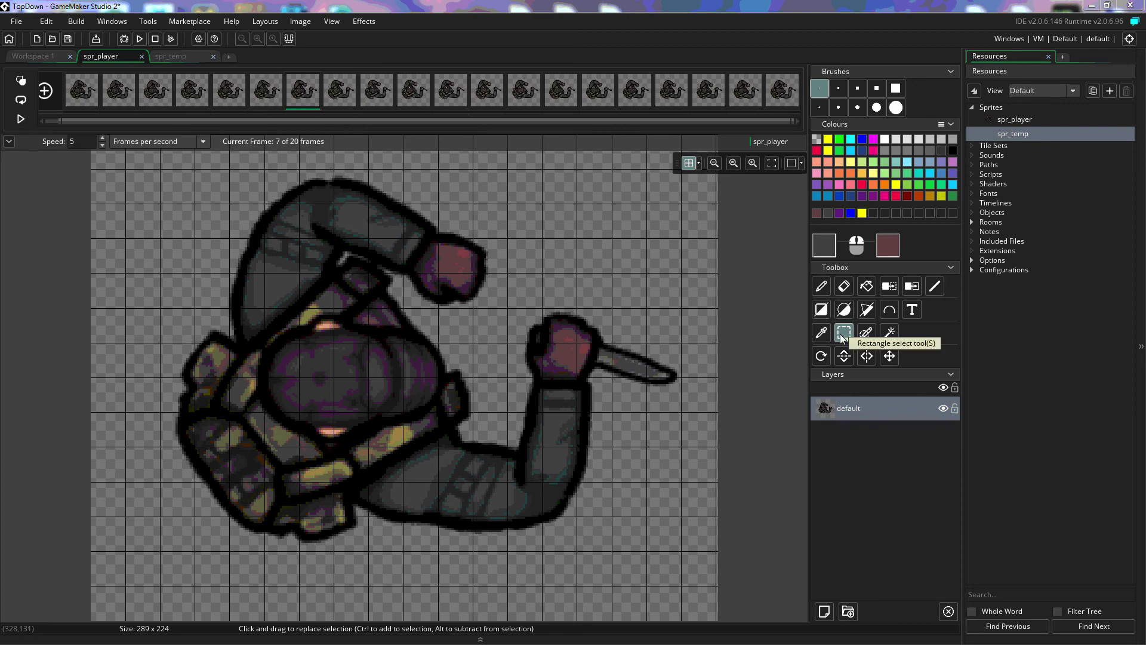
click(866, 332)
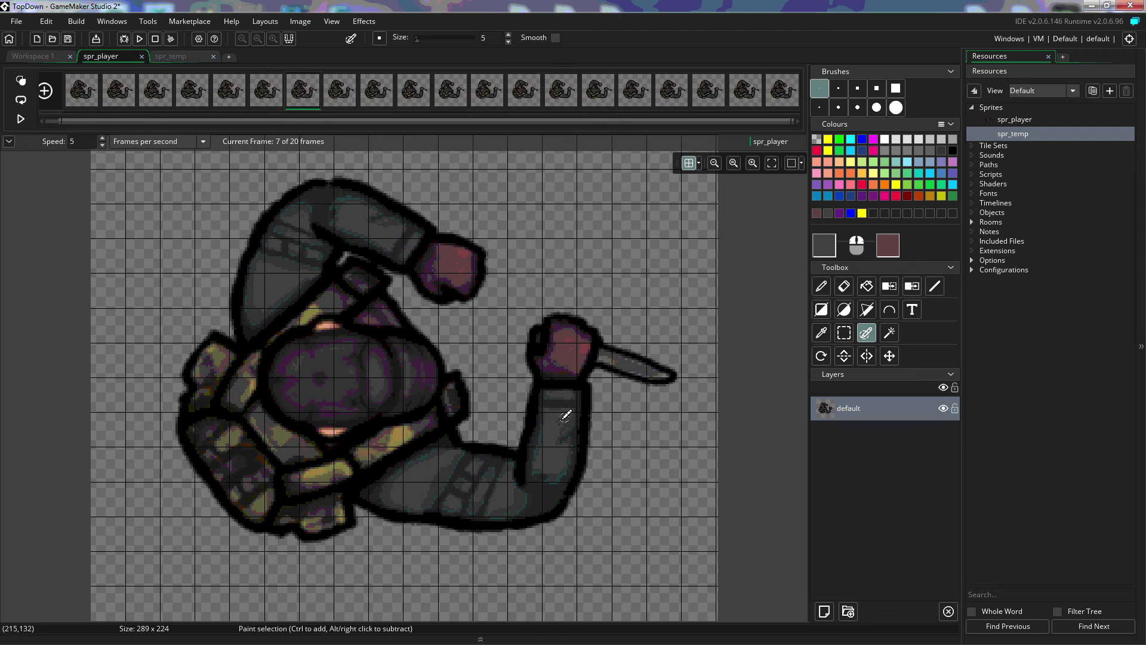
mouse_move(558, 417)
mouse_down()
mouse_move(549, 441)
mouse_move(565, 427)
mouse_move(568, 455)
mouse_move(566, 465)
mouse_move(553, 450)
mouse_move(548, 474)
mouse_move(565, 476)
mouse_move(544, 485)
mouse_move(542, 439)
mouse_move(575, 413)
mouse_up()
click(754, 426)
Test the Magic Wand on the forearm, then box-select the rectangle around the knife hand.
click(893, 332)
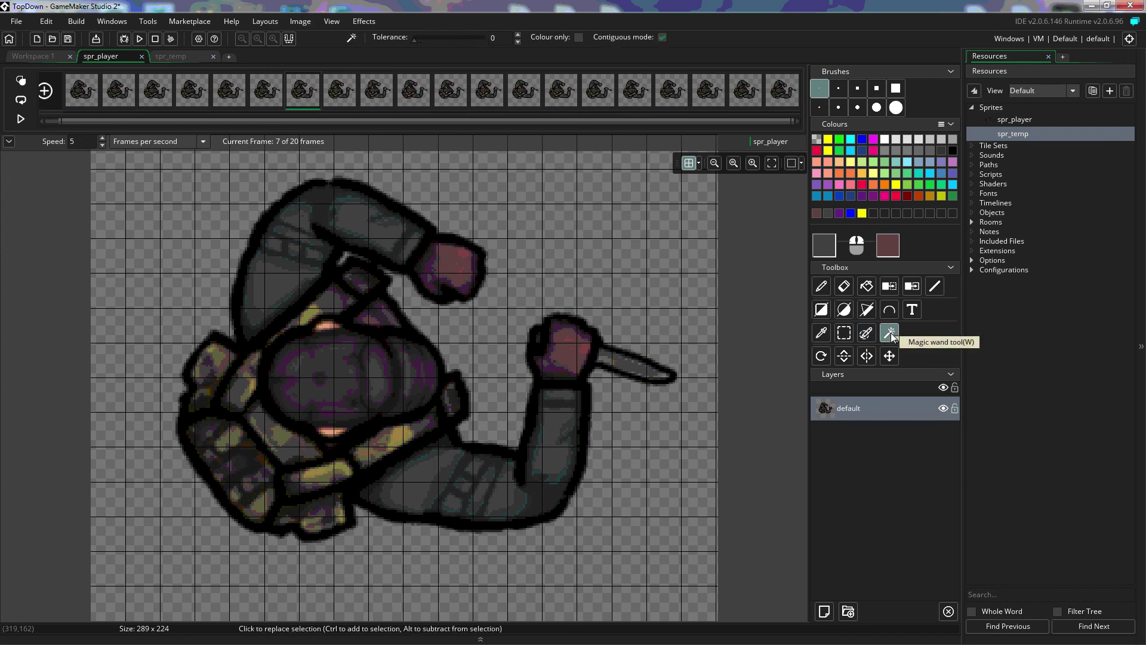
click(553, 437)
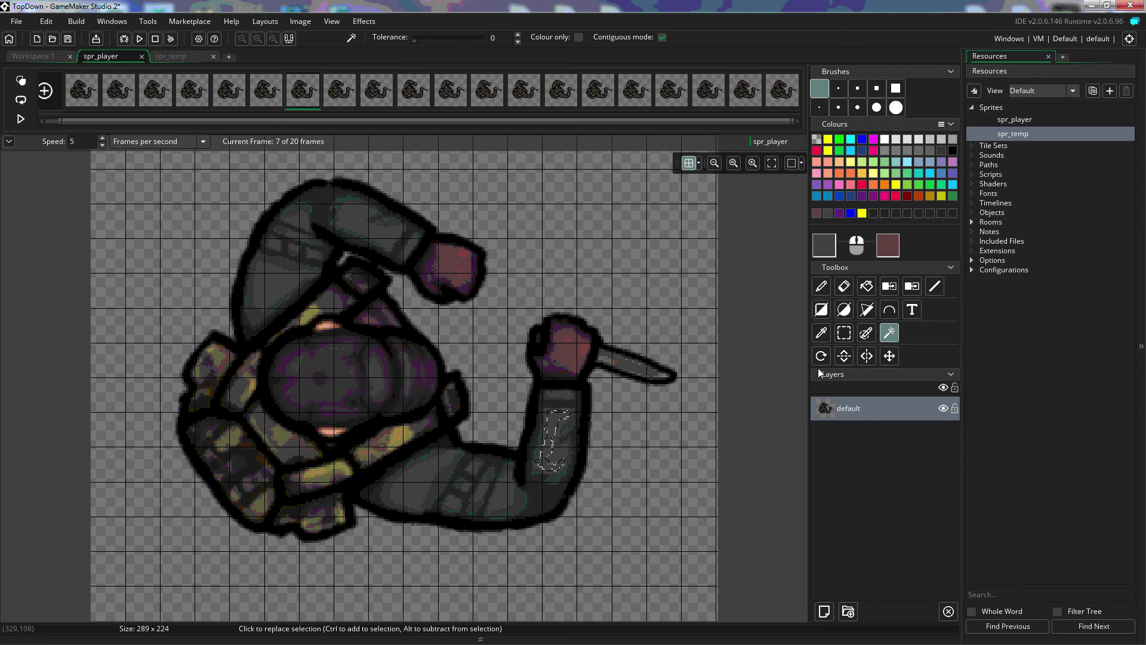
click(820, 286)
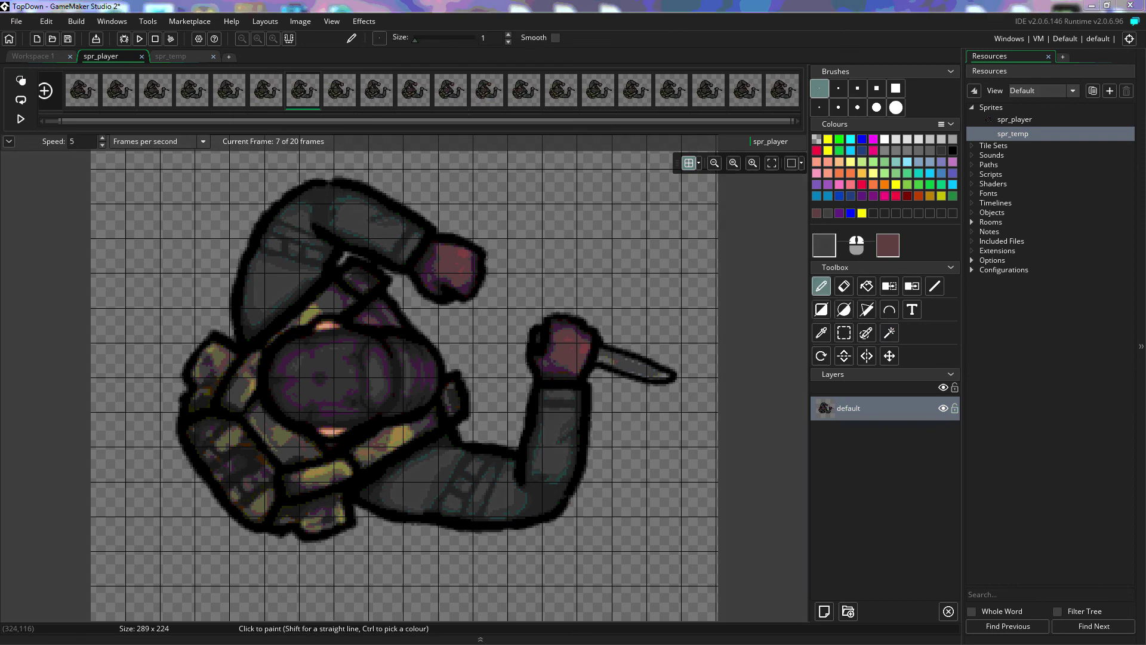
click(844, 333)
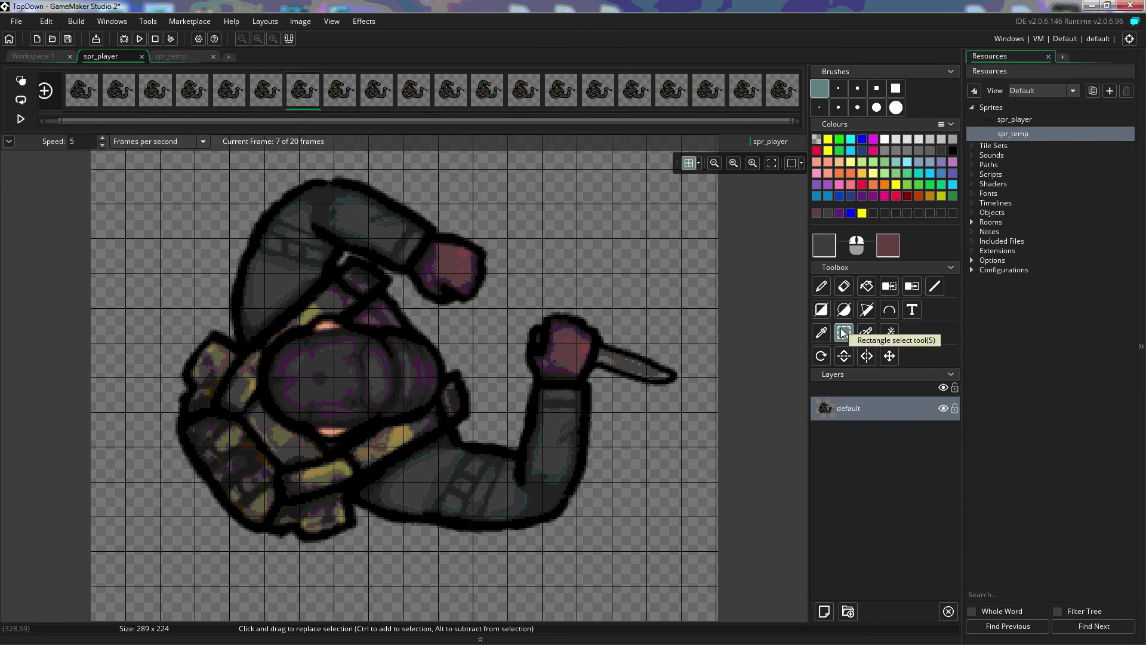
mouse_move(503, 281)
mouse_down()
mouse_move(544, 304)
mouse_move(641, 404)
mouse_move(691, 421)
mouse_up()
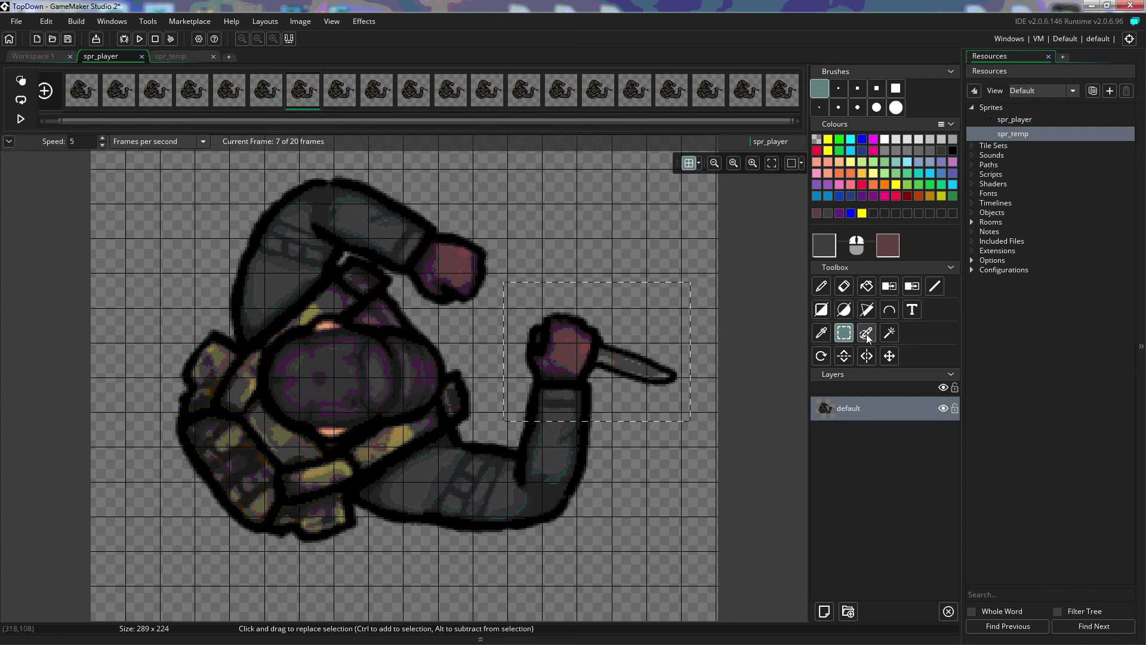
Turn the knife-hand selection into a rotatable brush and test flipping and mirroring it.
click(820, 355)
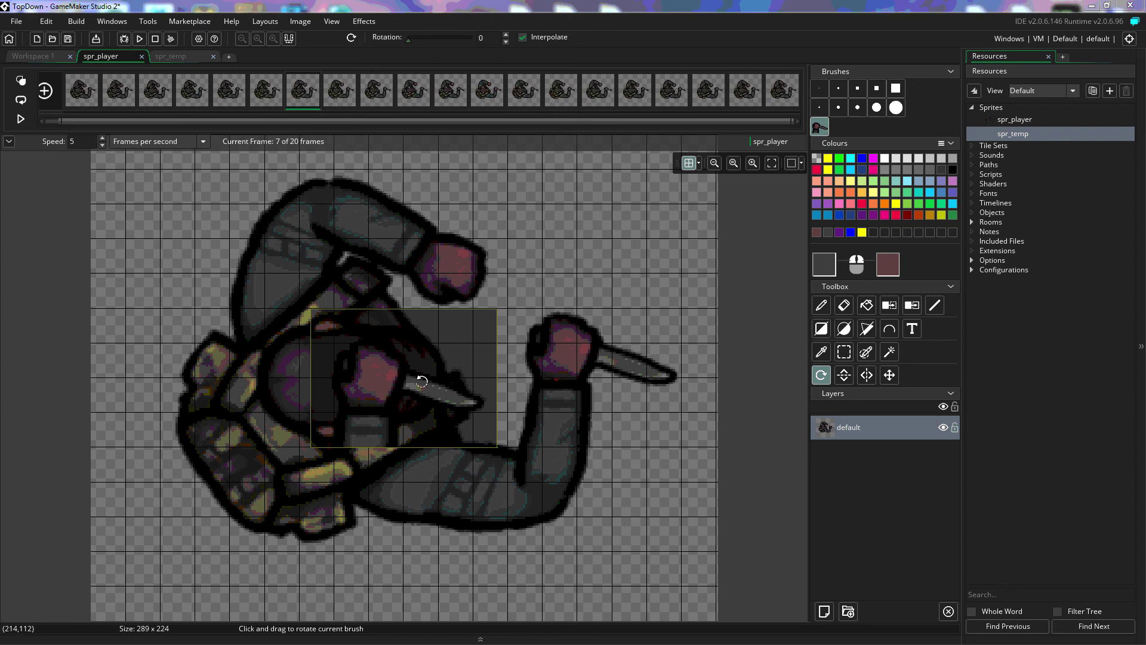
mouse_move(392, 377)
mouse_down()
mouse_move(466, 371)
mouse_move(481, 340)
mouse_move(471, 369)
mouse_move(432, 377)
mouse_up()
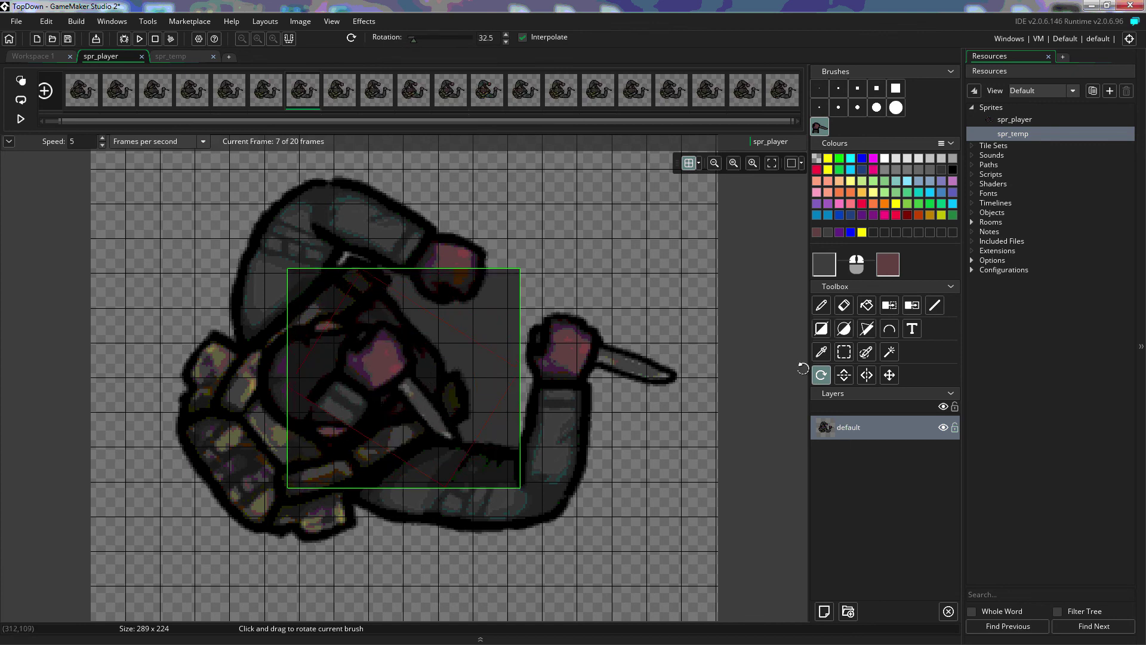
click(844, 375)
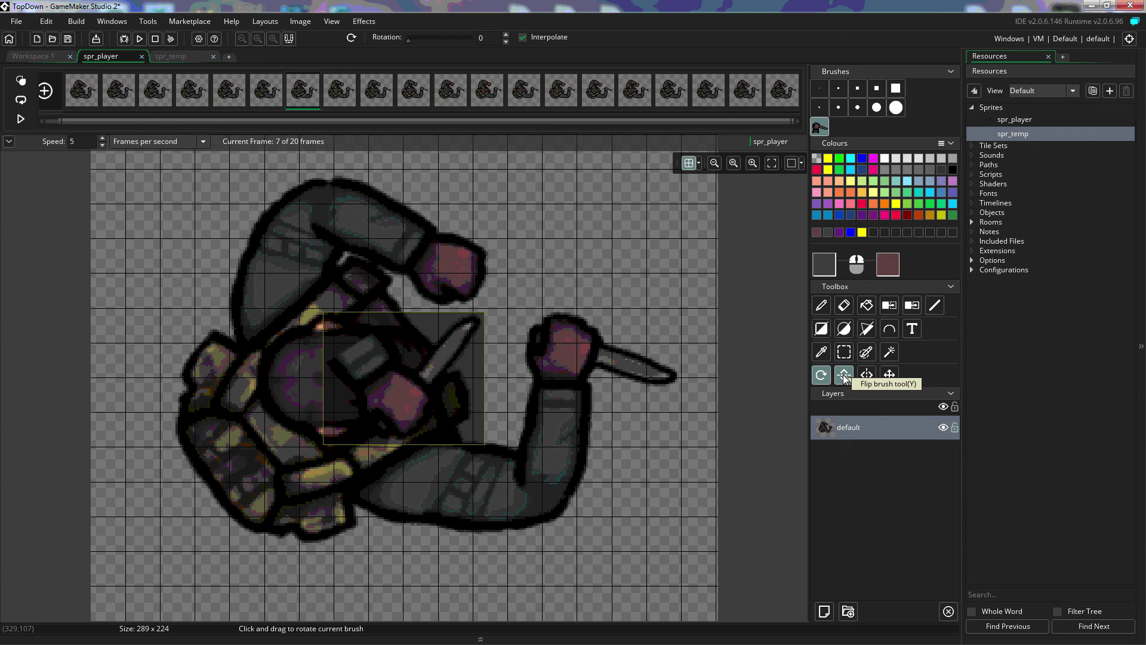
click(844, 375)
click(844, 375)
click(844, 374)
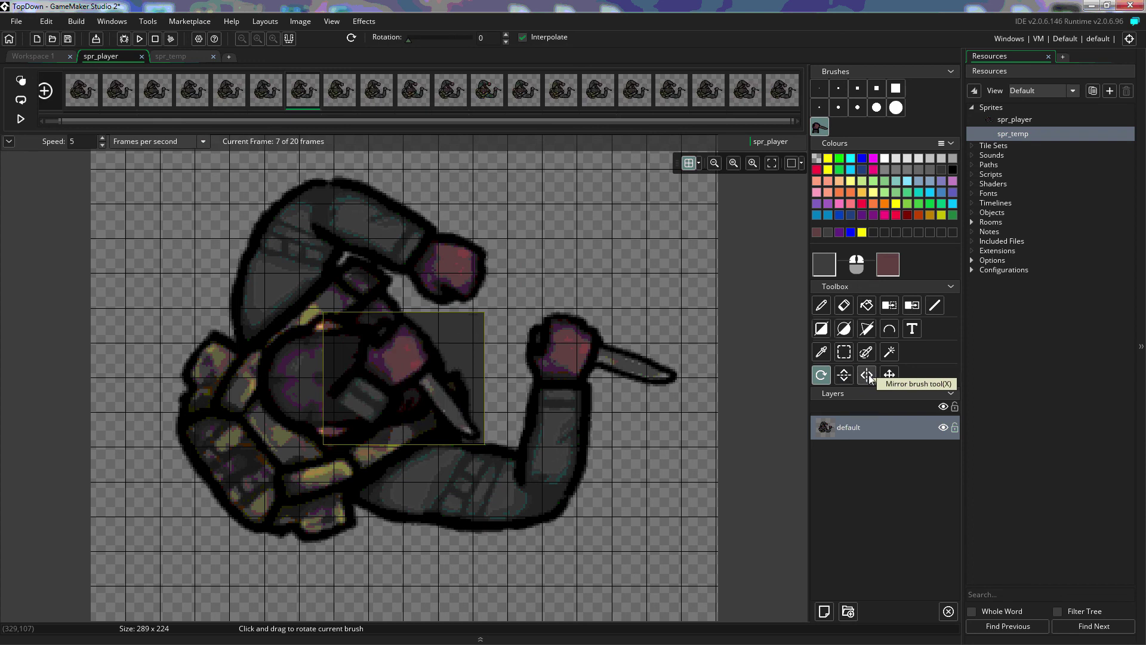
click(868, 374)
click(869, 374)
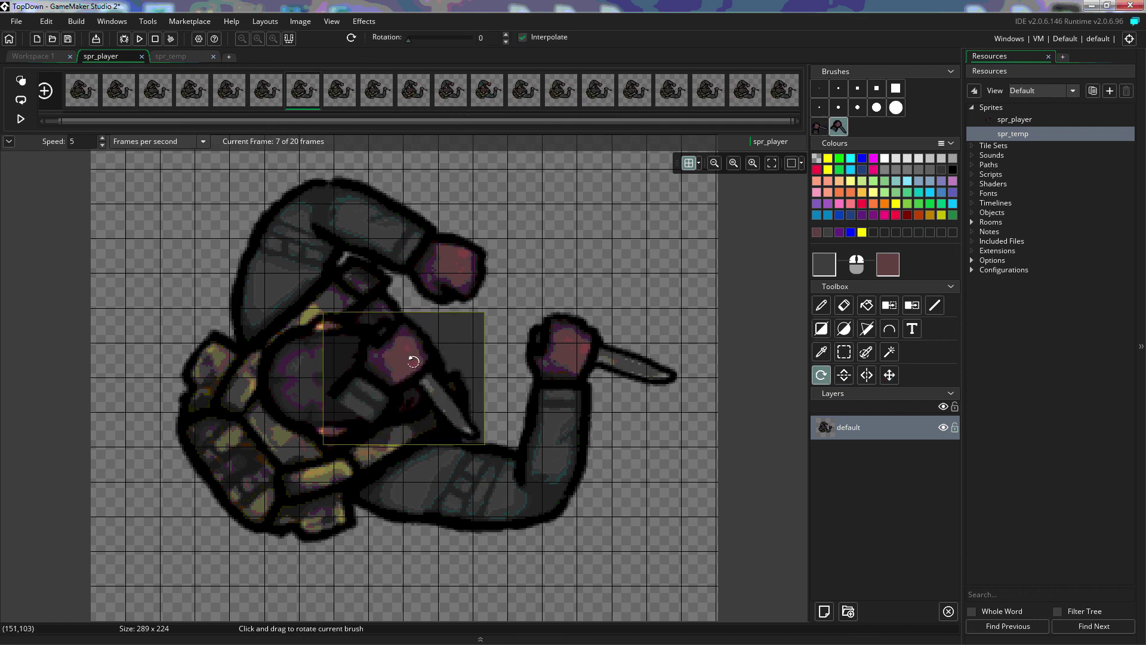
Rotate the knife-hand brush to about 71 degrees and switch to the Pencil.
mouse_move(406, 363)
mouse_down()
mouse_move(462, 358)
mouse_move(418, 340)
mouse_move(435, 343)
mouse_move(451, 402)
mouse_up()
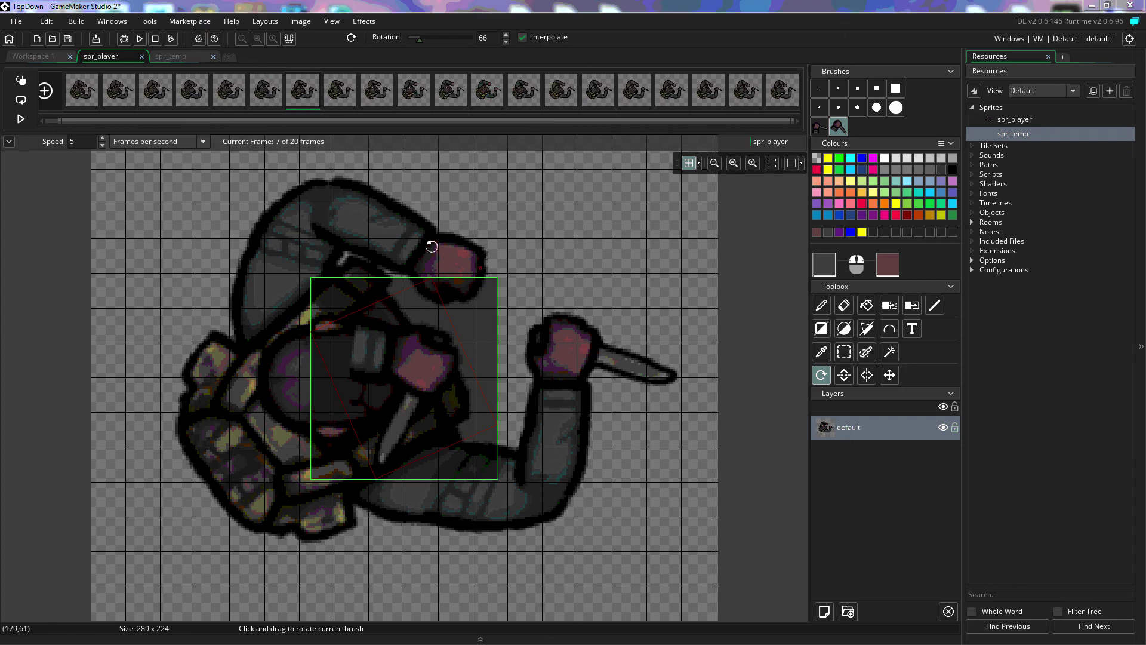
drag(439, 336, 445, 340)
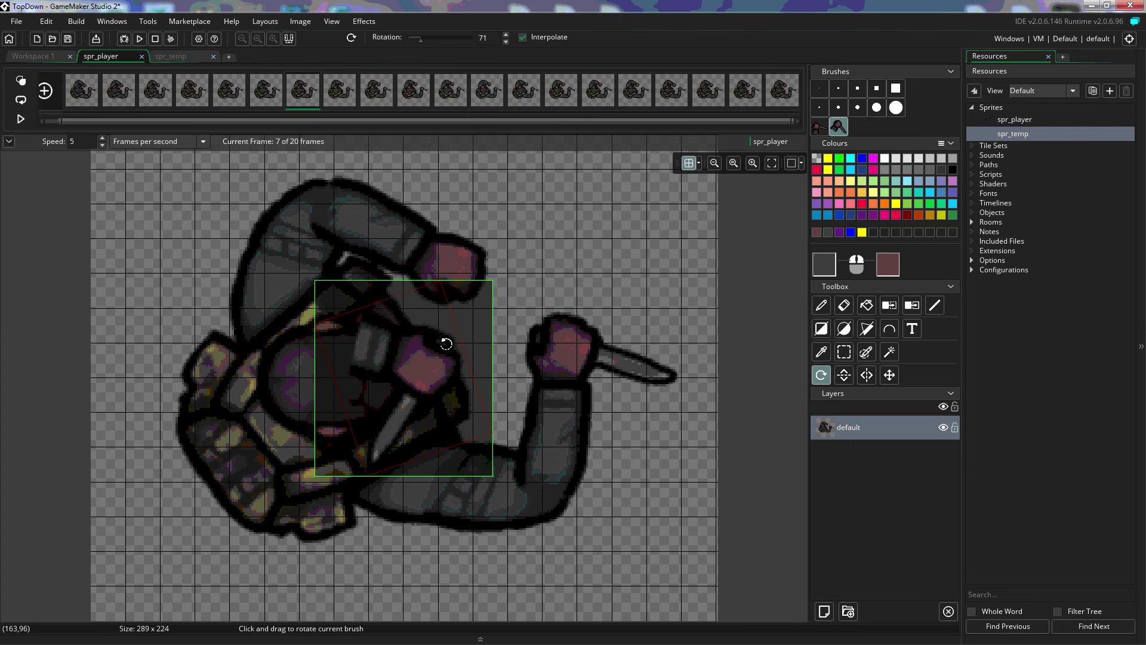
click(826, 309)
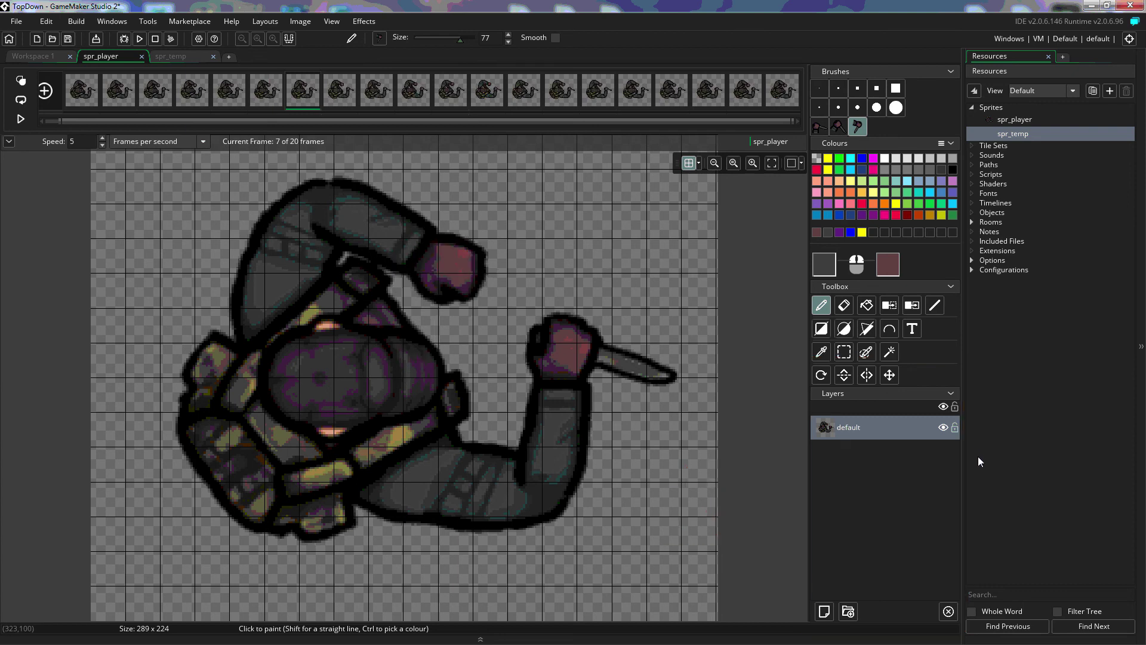
Add an empty Layer 1 above default, toggling the default layer's visibility to check it.
click(825, 612)
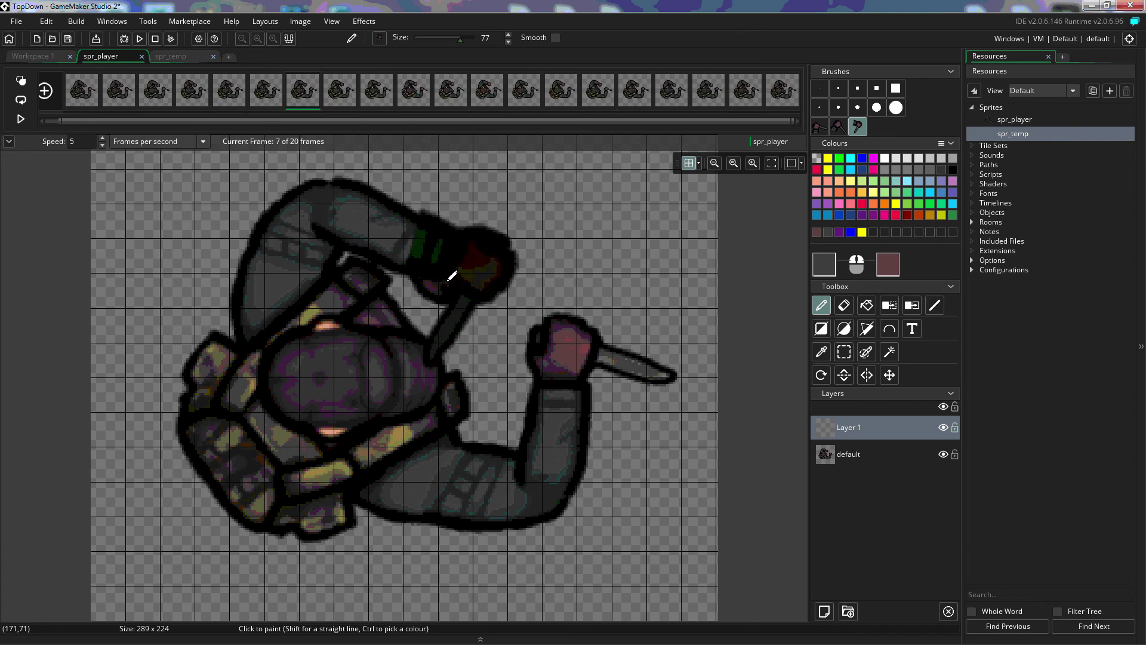
click(942, 454)
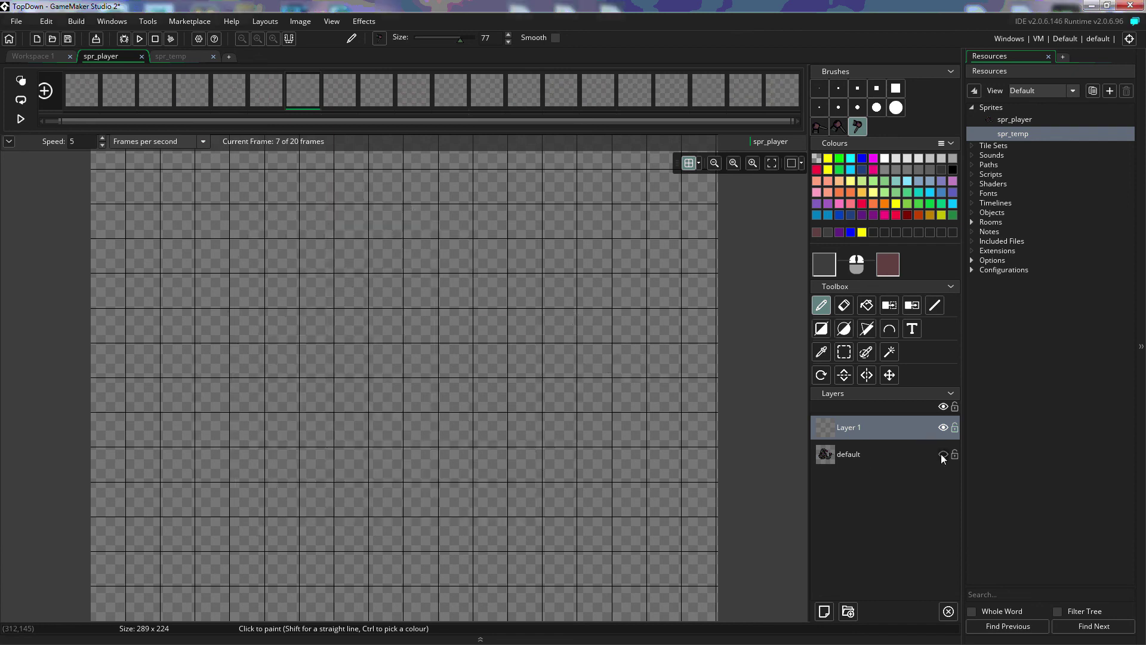
click(943, 454)
click(942, 455)
click(942, 454)
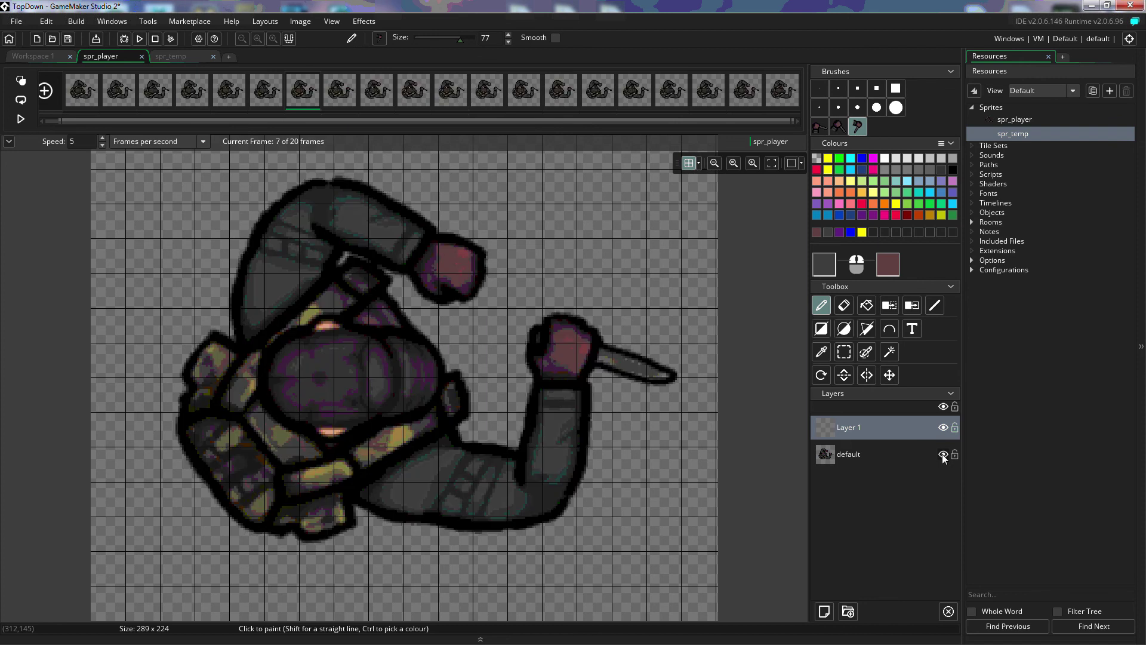
click(943, 455)
click(943, 455)
Add Layer Group 1 and stamp the knife brush onto Layer 1 near the raised fist.
click(848, 610)
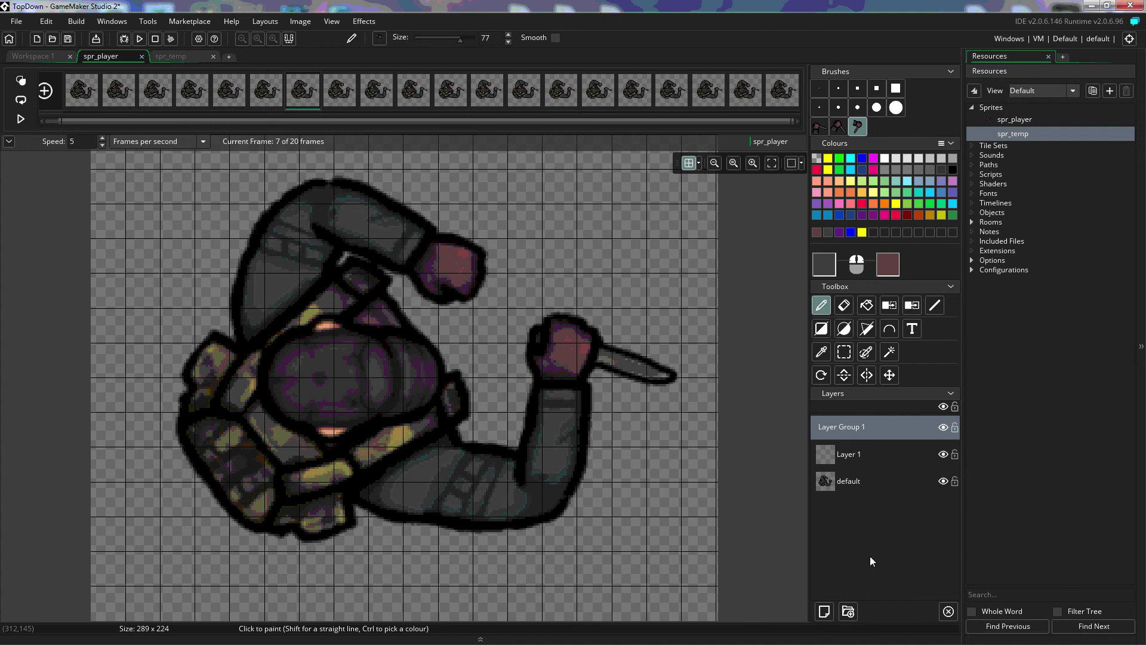
click(847, 455)
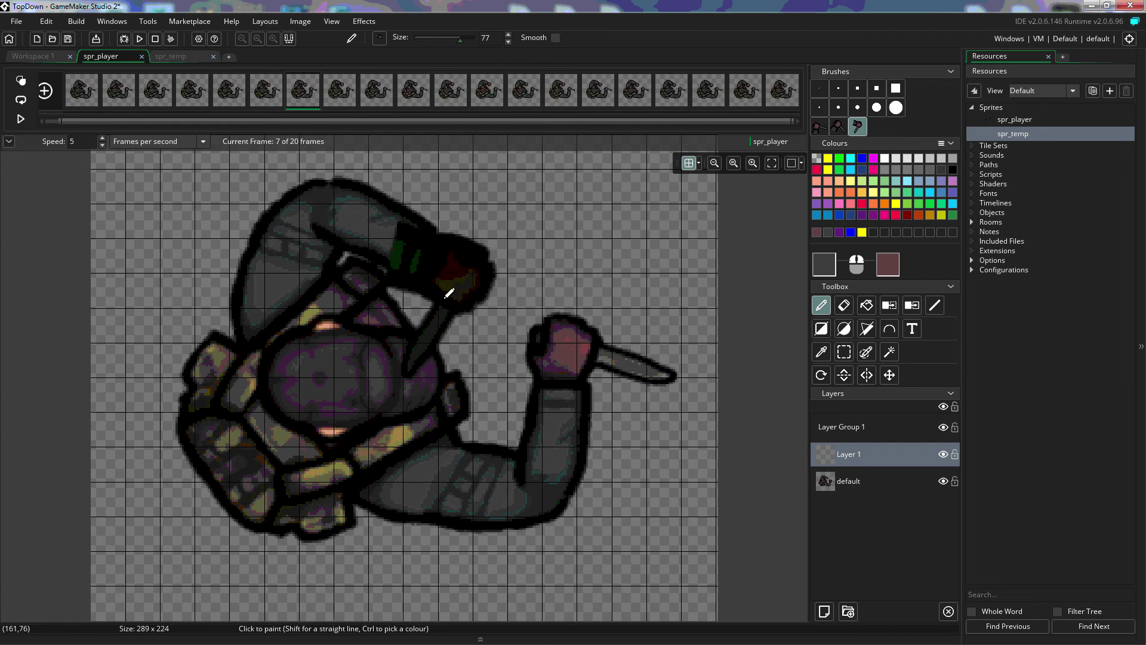
click(445, 296)
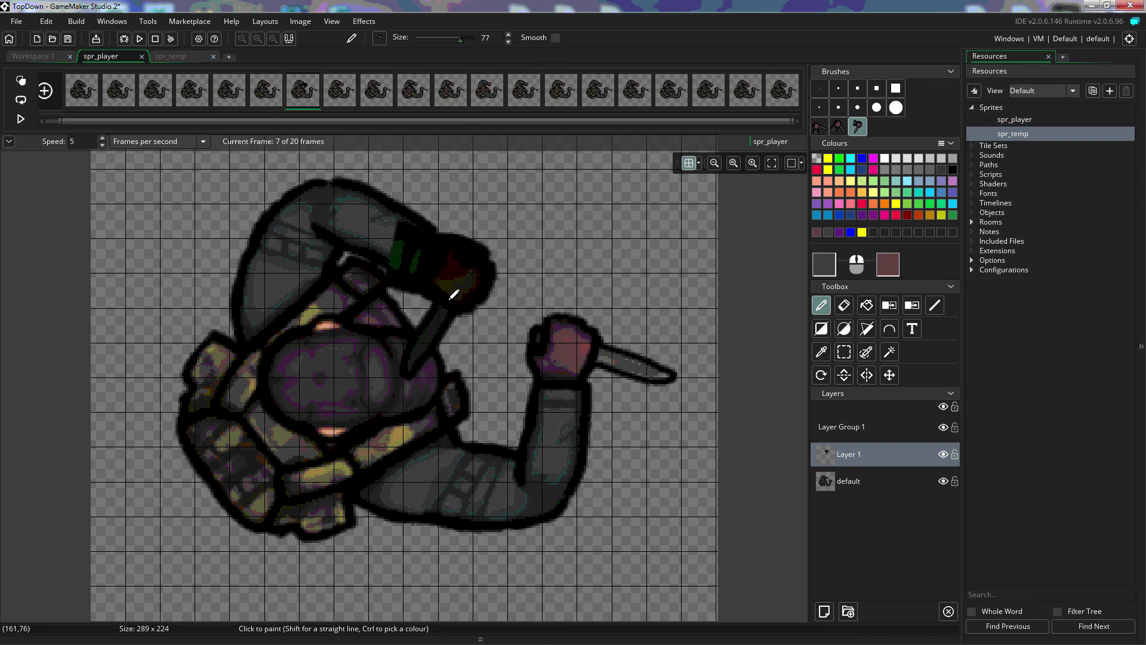
Toggle Layer 1's visibility to compare the sprite with and without the knife stamp.
click(942, 455)
click(941, 455)
click(942, 455)
click(942, 455)
click(941, 455)
click(942, 454)
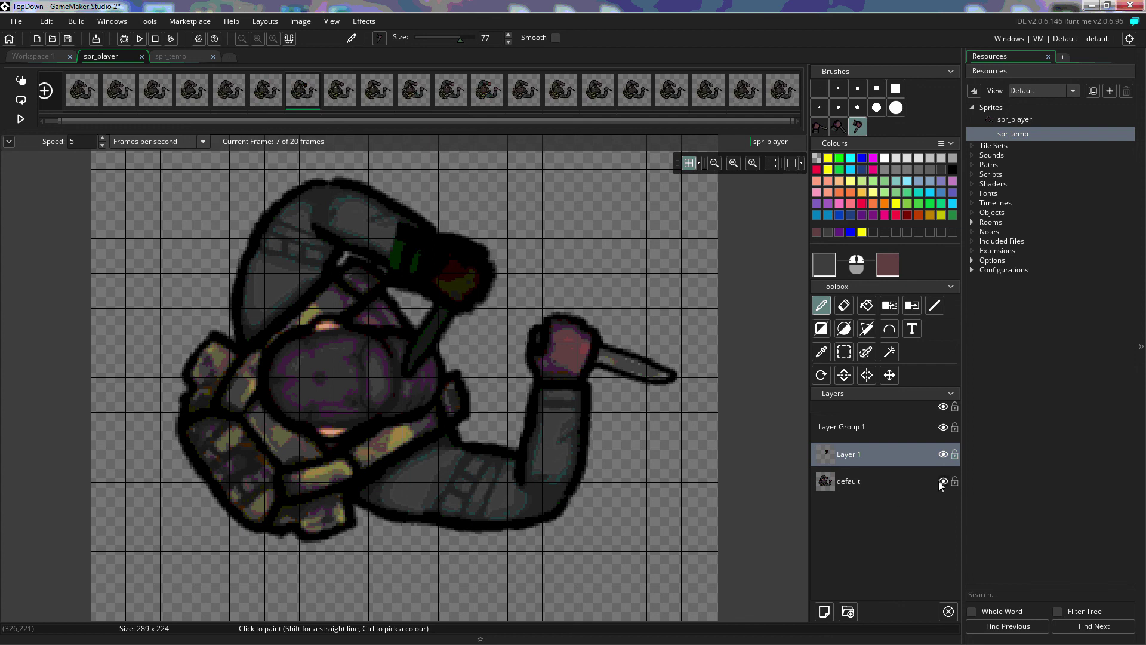
click(942, 455)
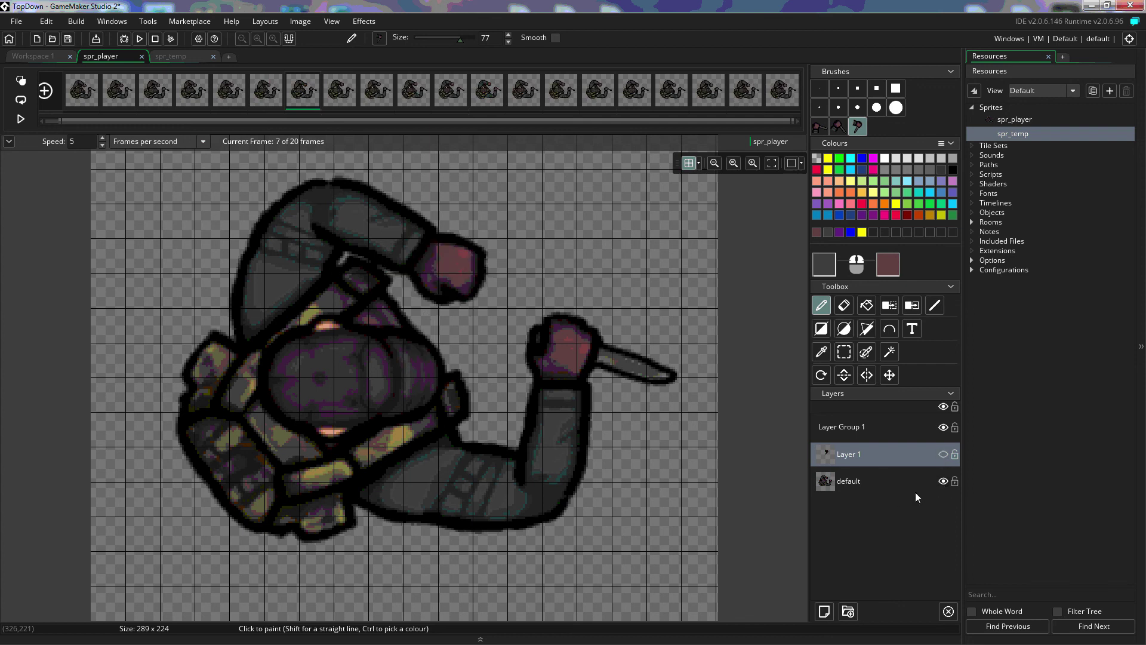
click(942, 454)
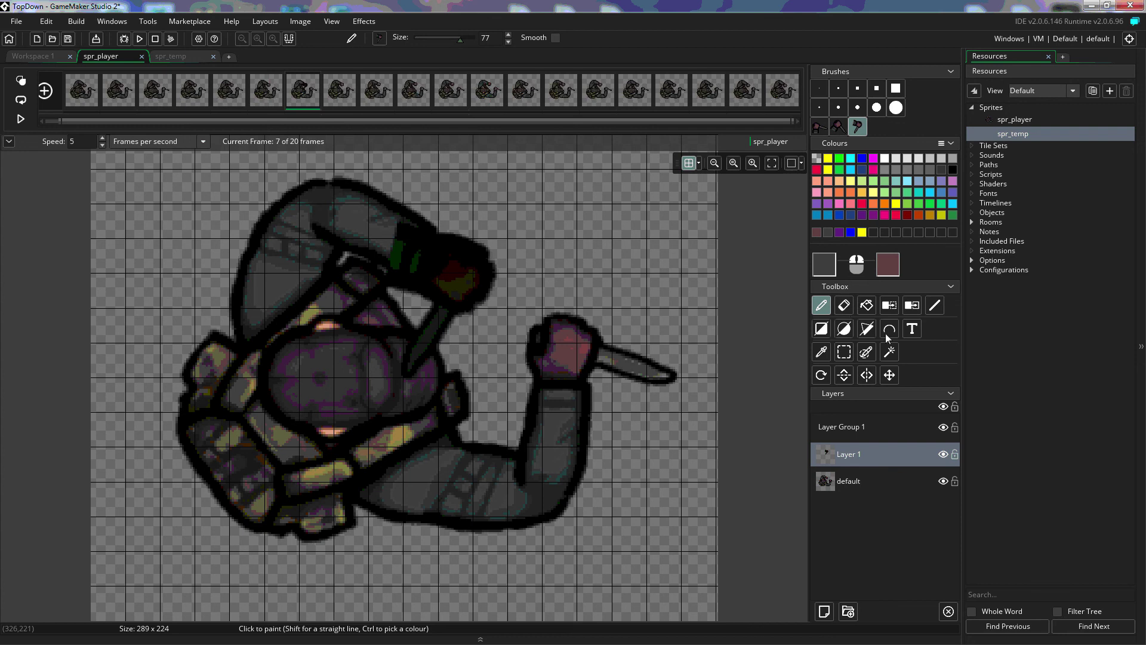
click(892, 376)
drag(460, 272, 454, 274)
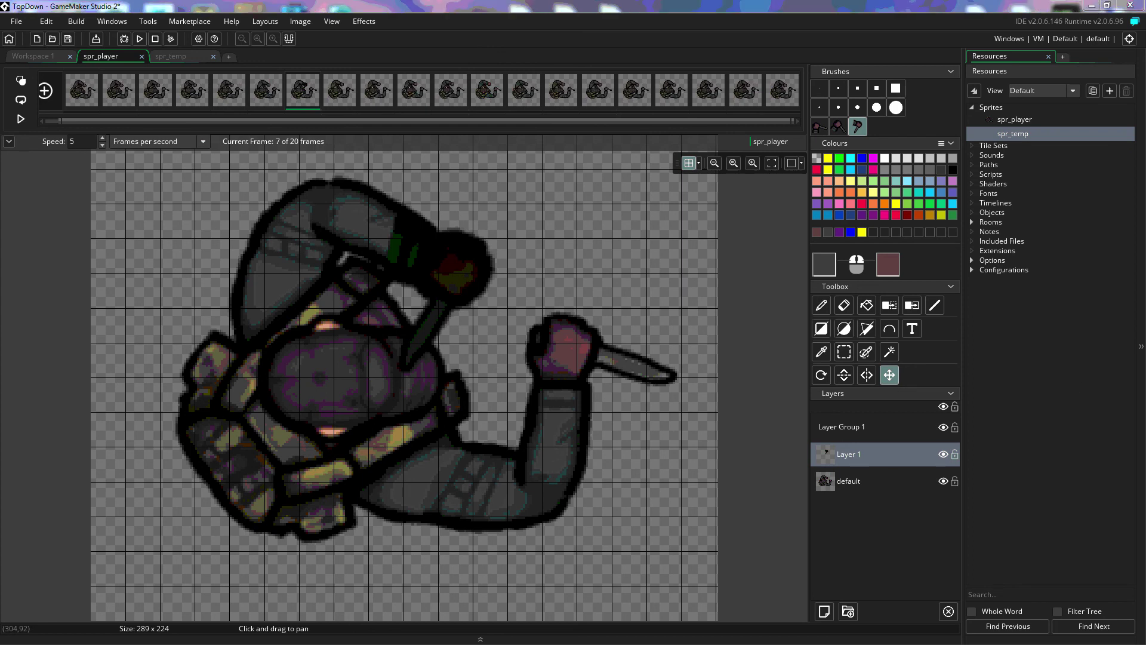
Set Layer 1's opacity to 50 in its layer properties, keeping the Normal blend mode.
right_click(872, 453)
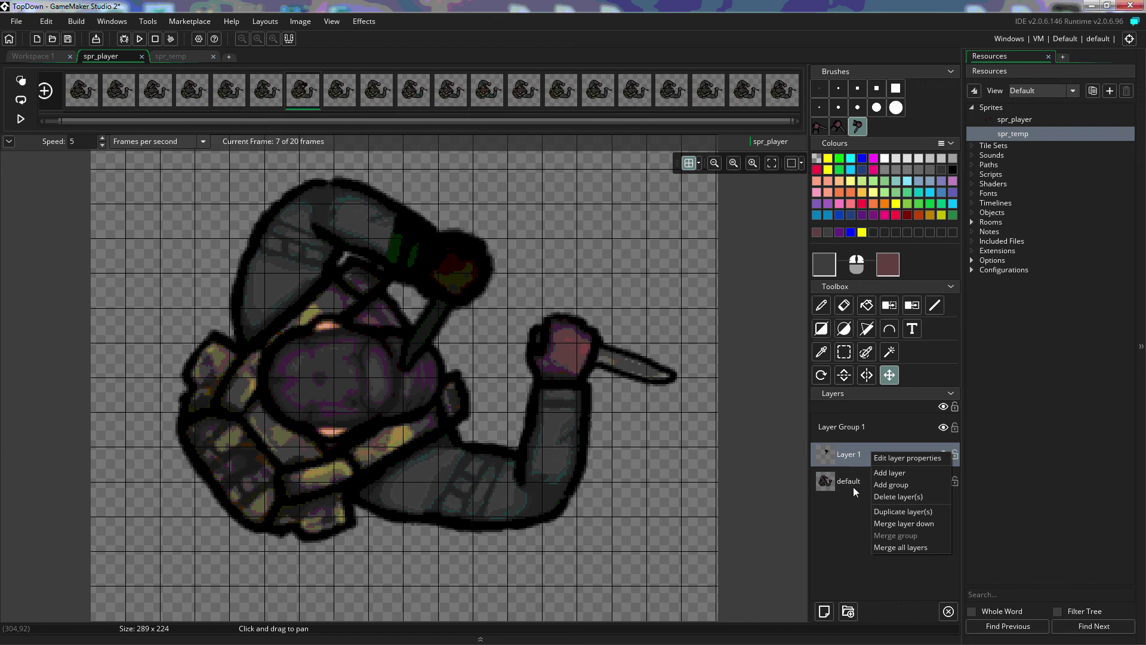
click(893, 457)
drag(457, 278, 829, 419)
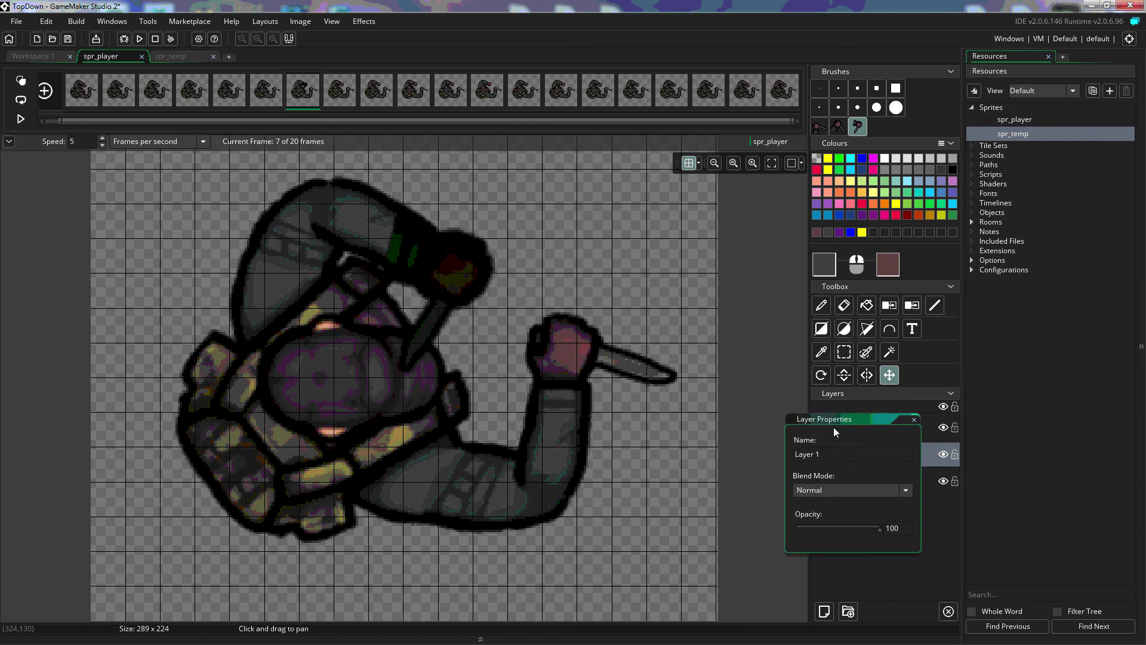
click(905, 490)
click(860, 468)
drag(878, 529, 796, 529)
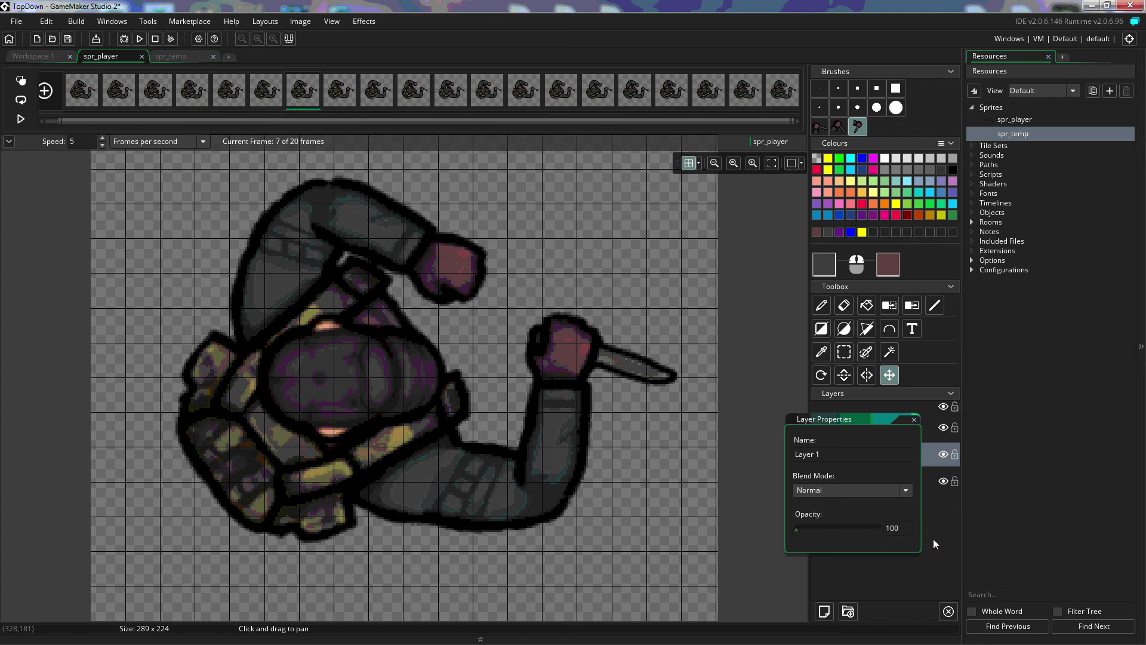
key(Return)
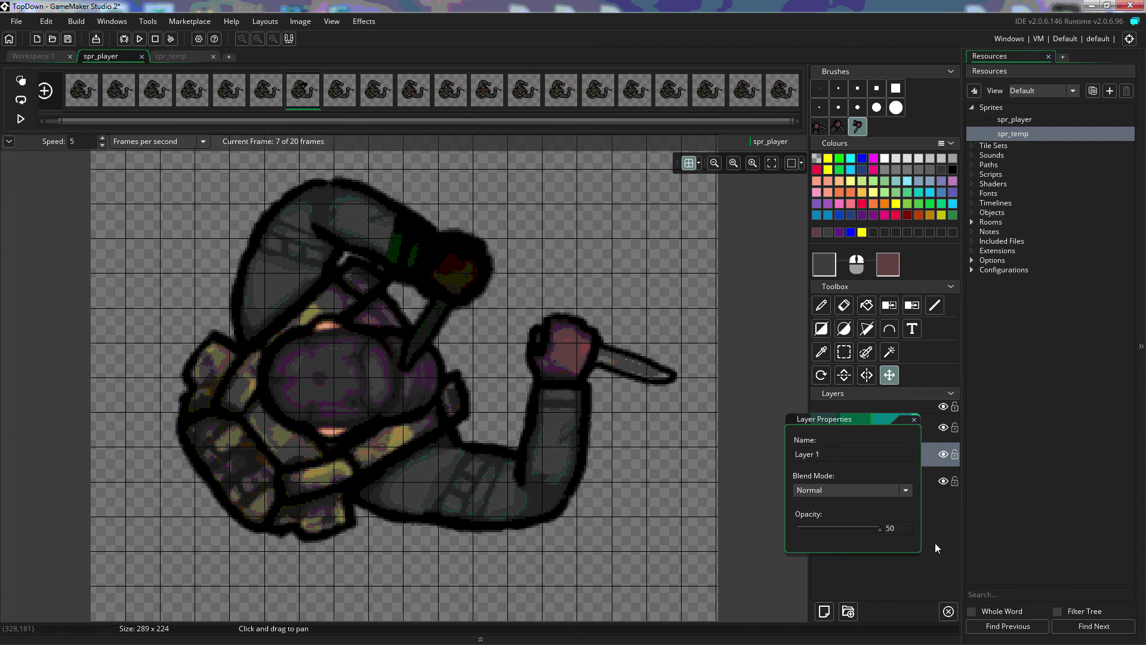
key(Return)
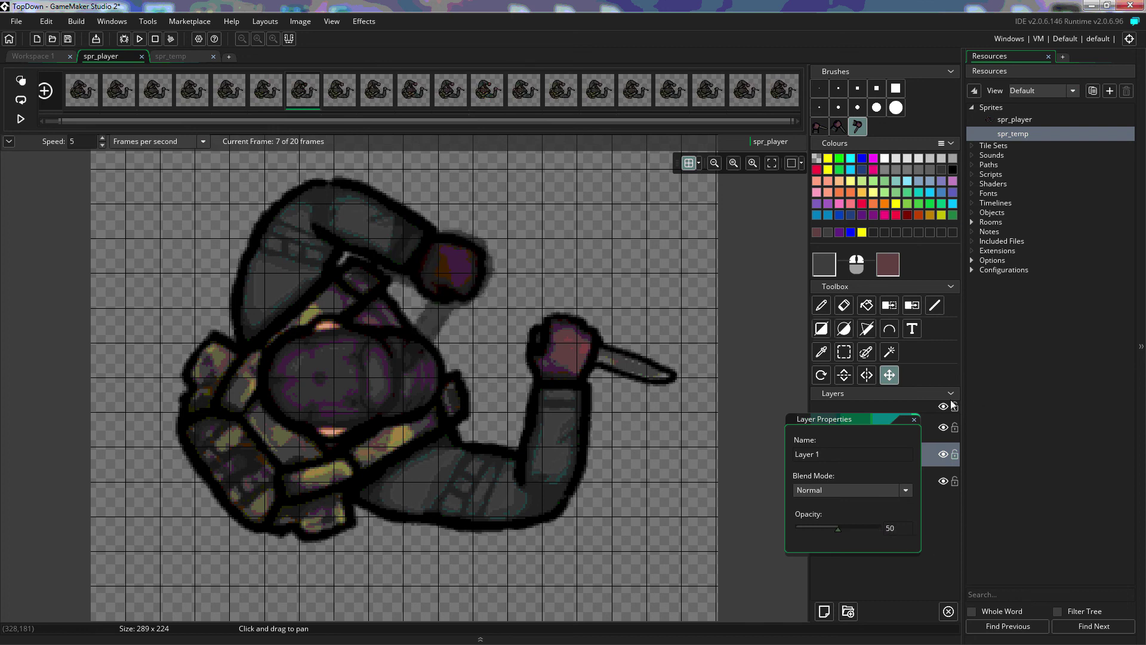
click(913, 422)
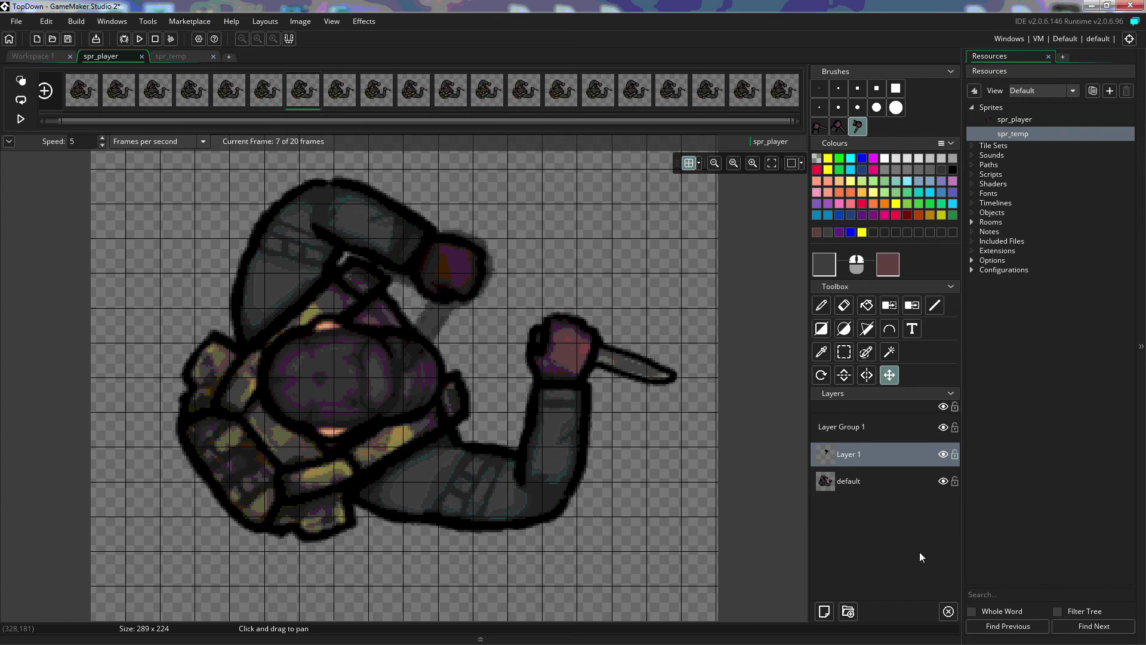
Delete Layer 1 with its knife stamp and then Layer Group 1.
right_click(883, 455)
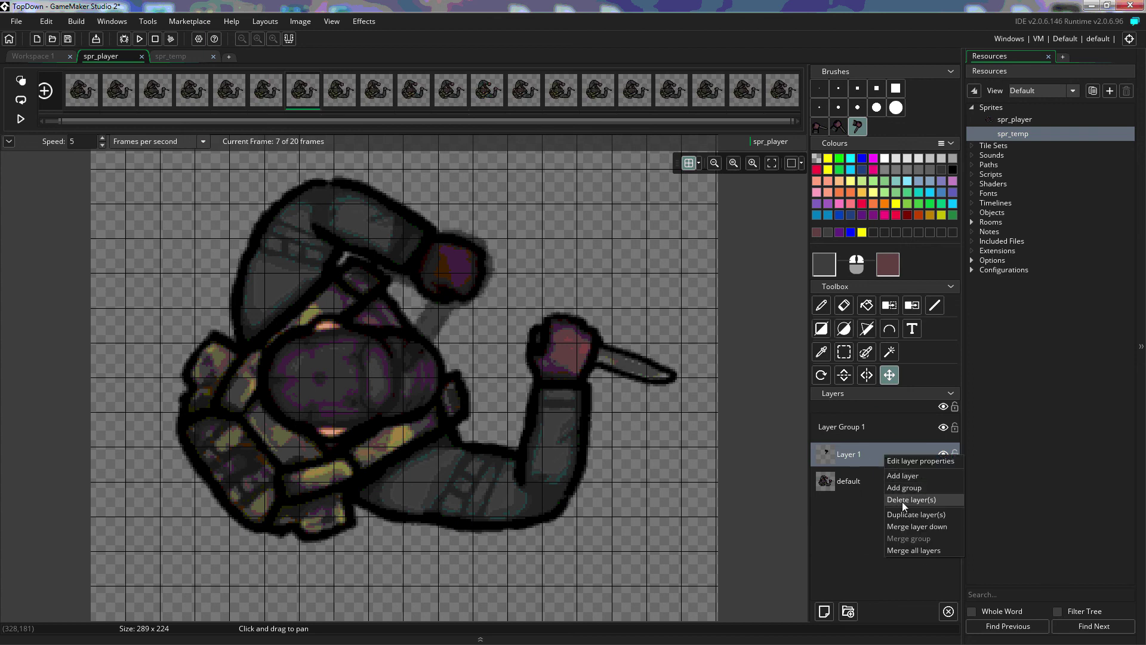
click(901, 500)
right_click(864, 429)
click(879, 475)
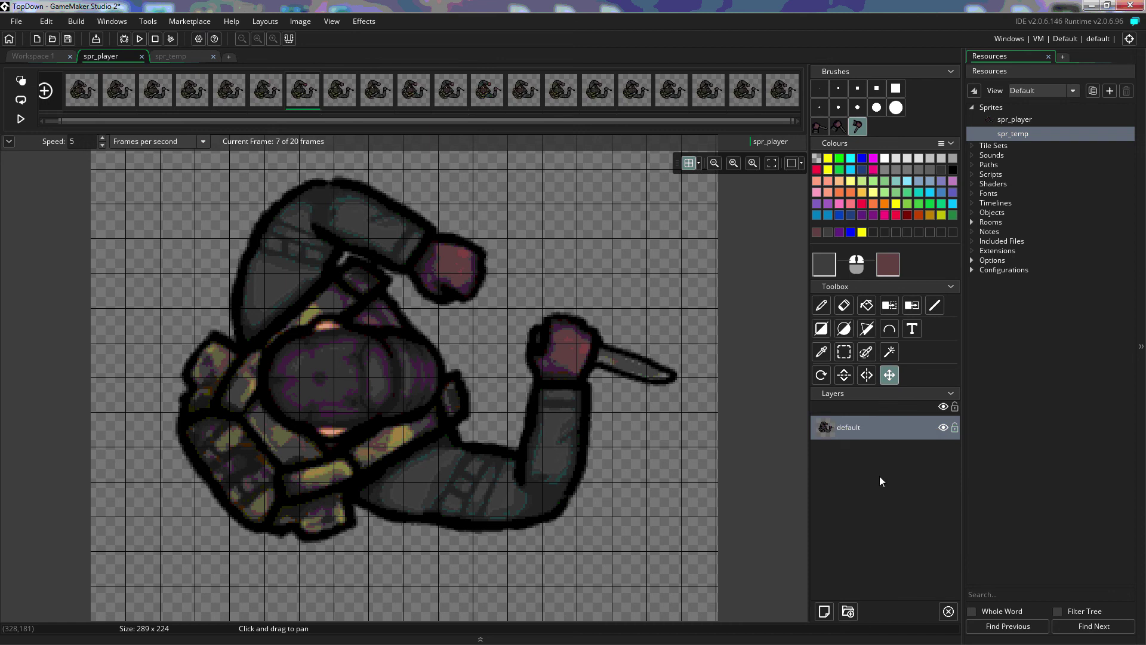
Open spr_temp with the pencil set to white and a 1-pixel brush.
key(d)
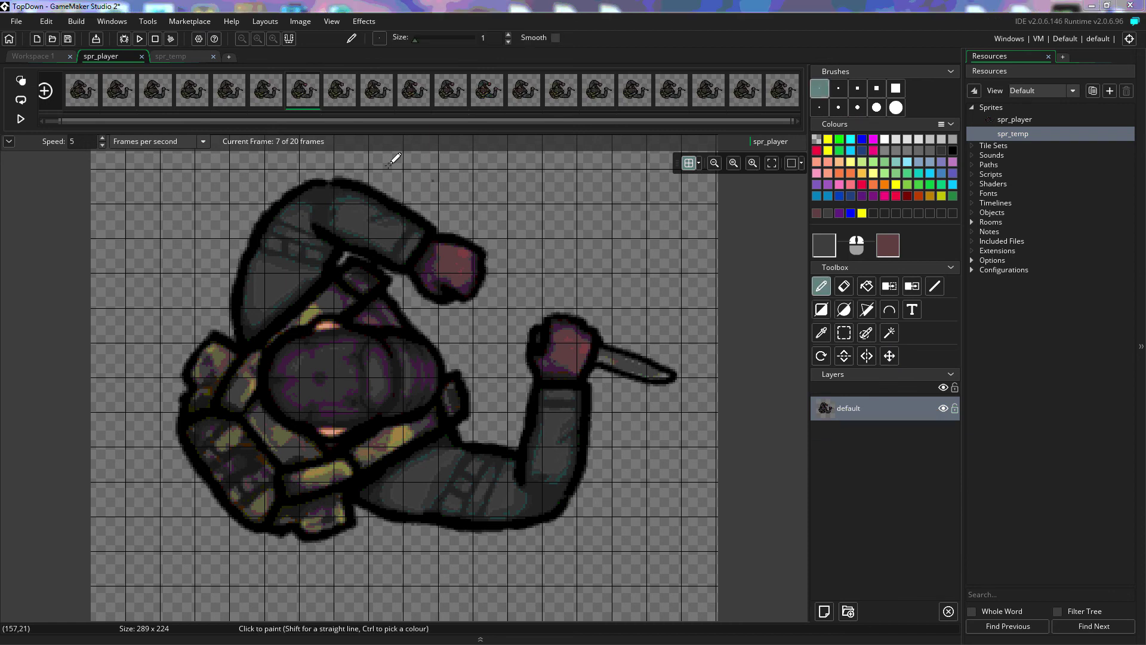
click(171, 55)
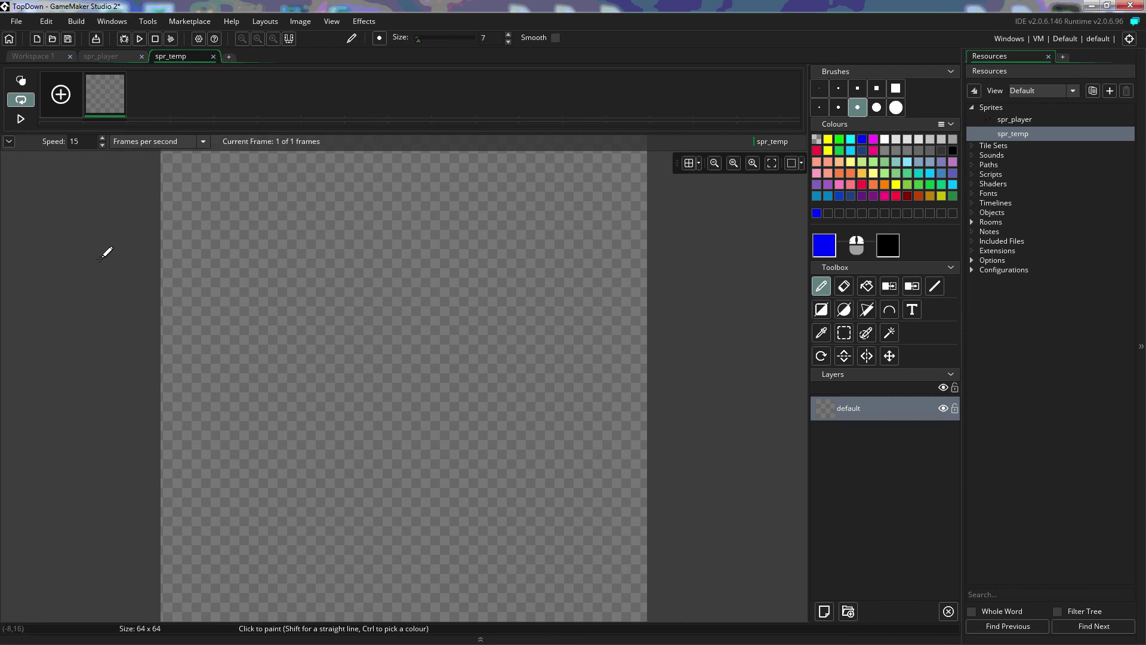
click(885, 140)
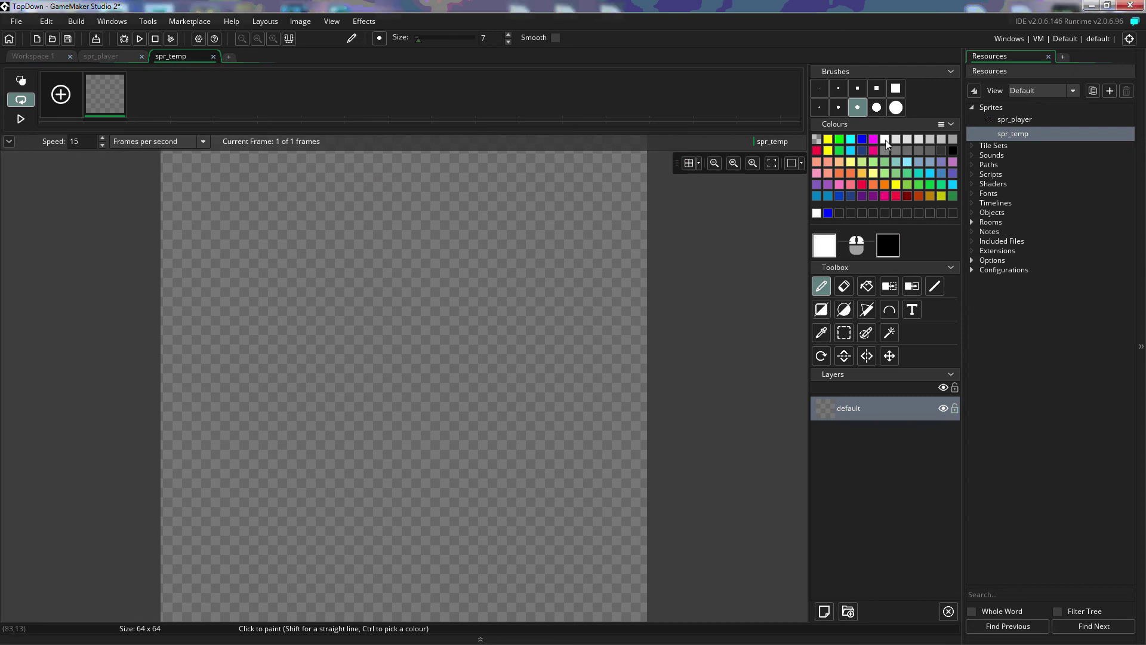
click(820, 90)
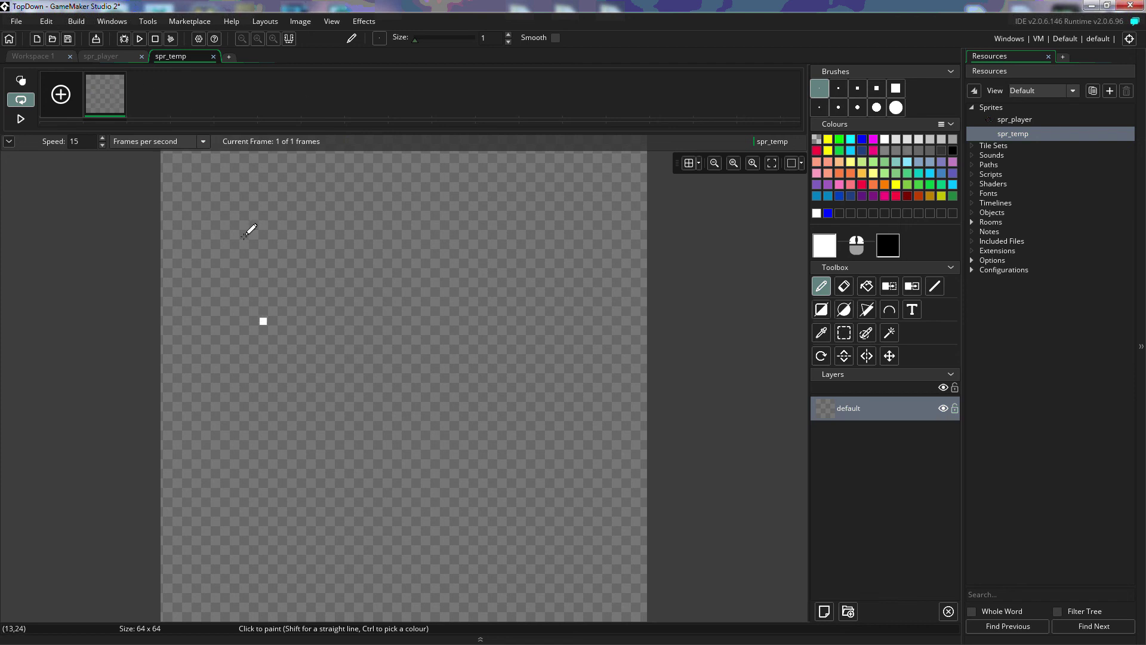
Add nine more empty frames to spr_temp's animation.
click(61, 94)
click(61, 94)
click(61, 94)
click(60, 94)
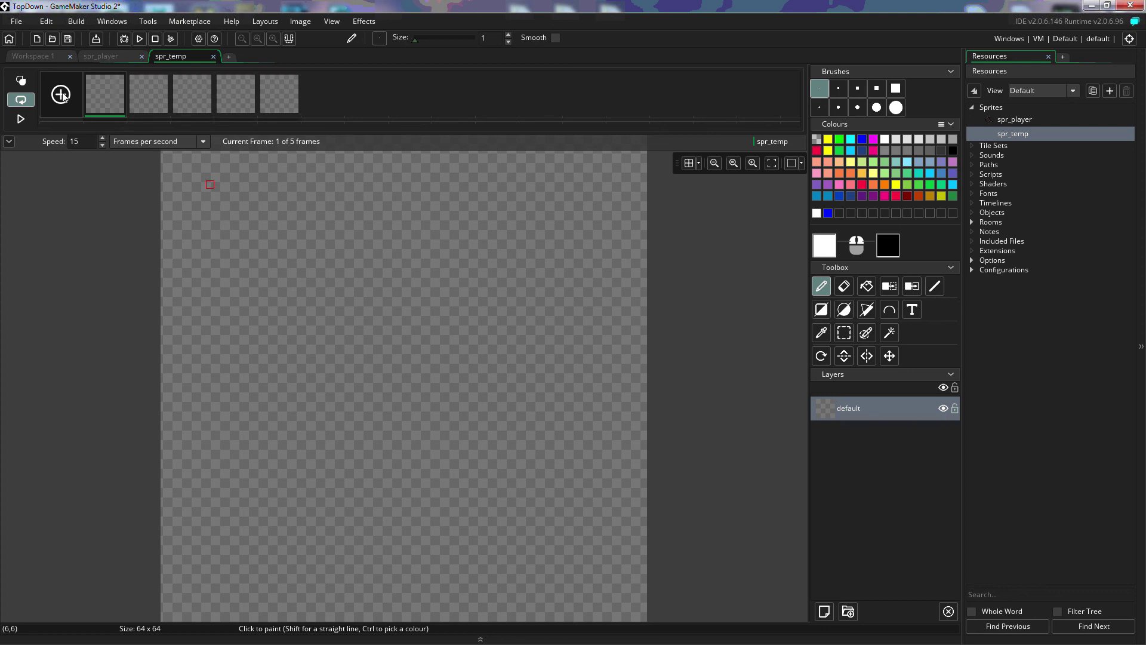
click(61, 94)
click(61, 94)
click(60, 94)
click(61, 93)
click(61, 94)
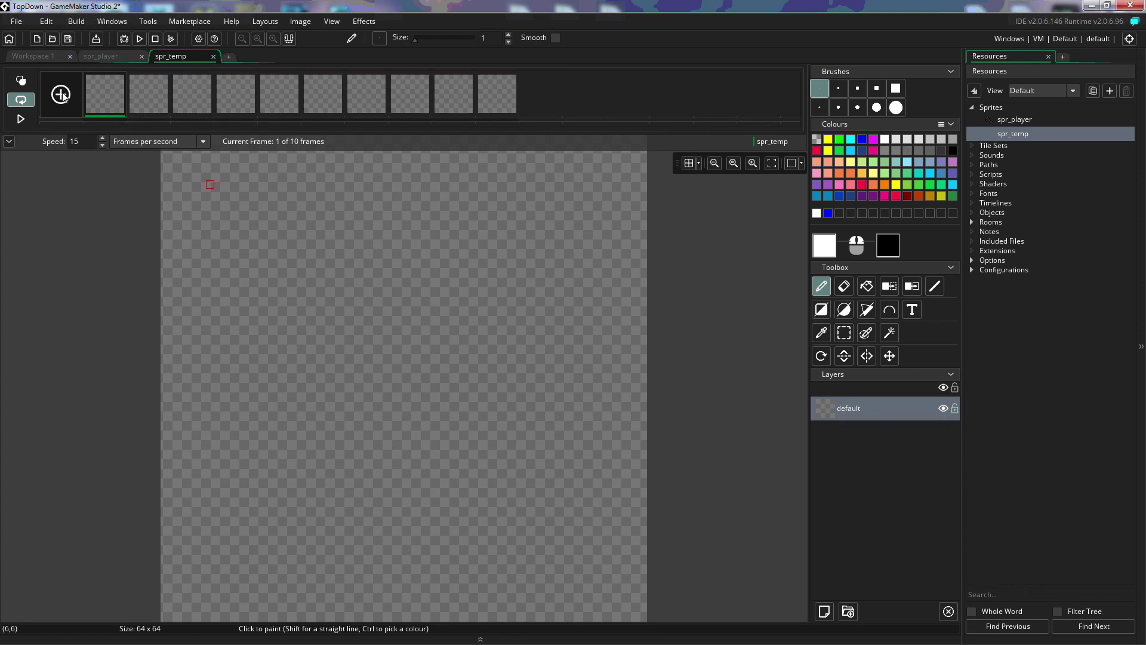
click(61, 94)
click(61, 94)
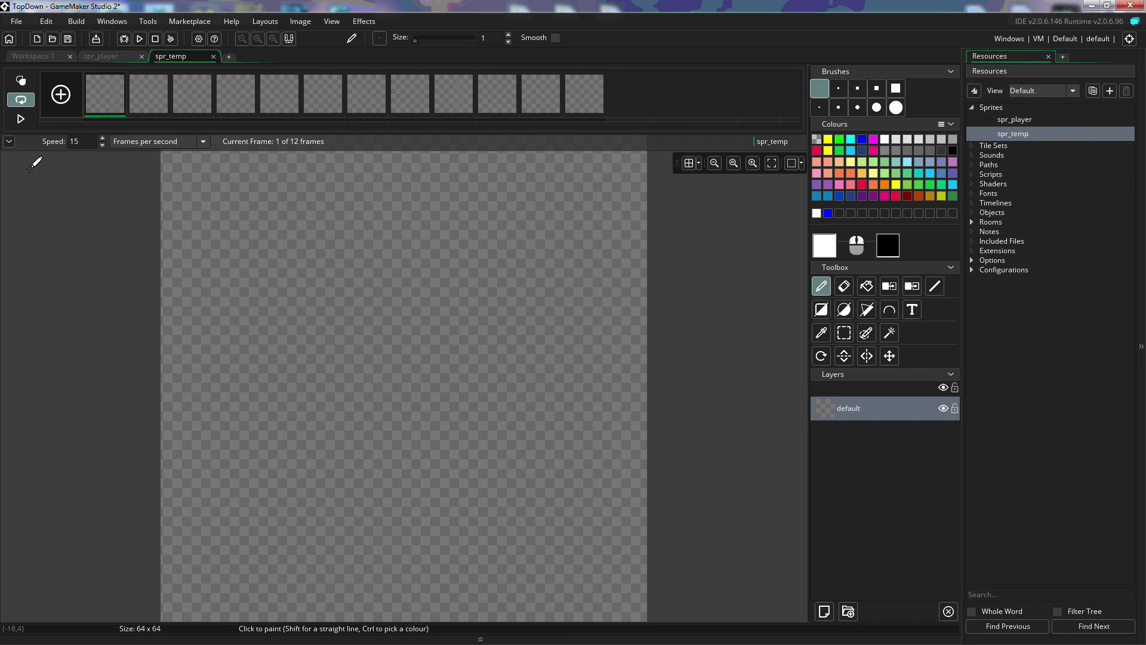
Play the animation and paint white strokes and marks across frames during playback.
click(21, 119)
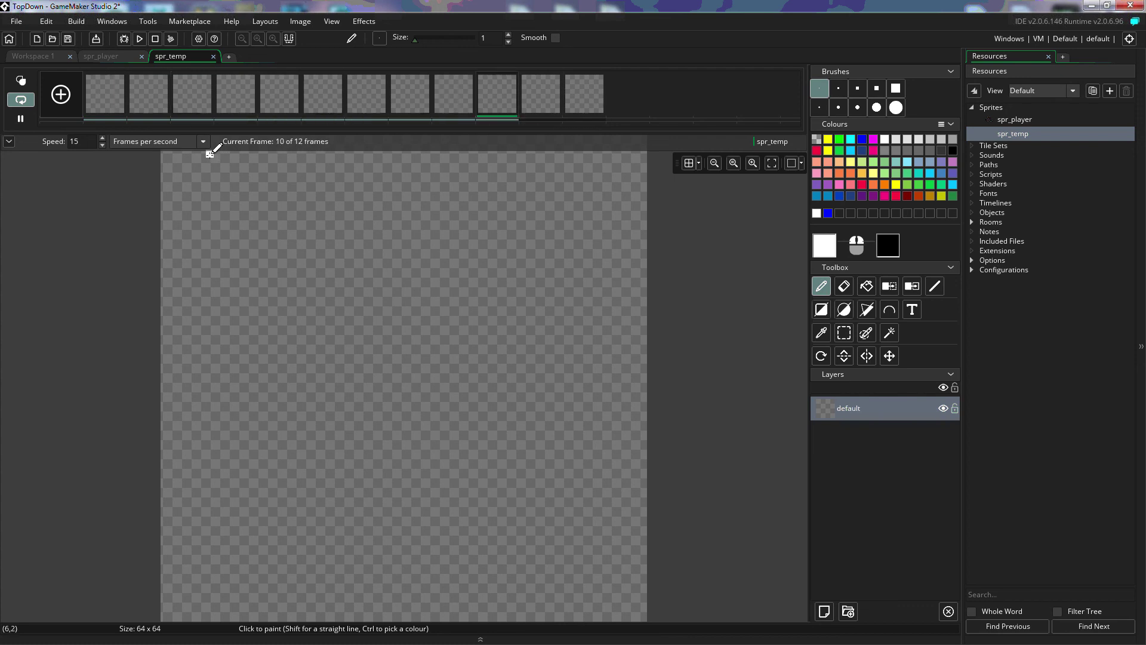
mouse_move(210, 176)
mouse_down()
mouse_move(200, 271)
mouse_move(253, 197)
mouse_move(273, 194)
mouse_move(288, 216)
mouse_move(285, 338)
mouse_up()
drag(405, 327, 407, 479)
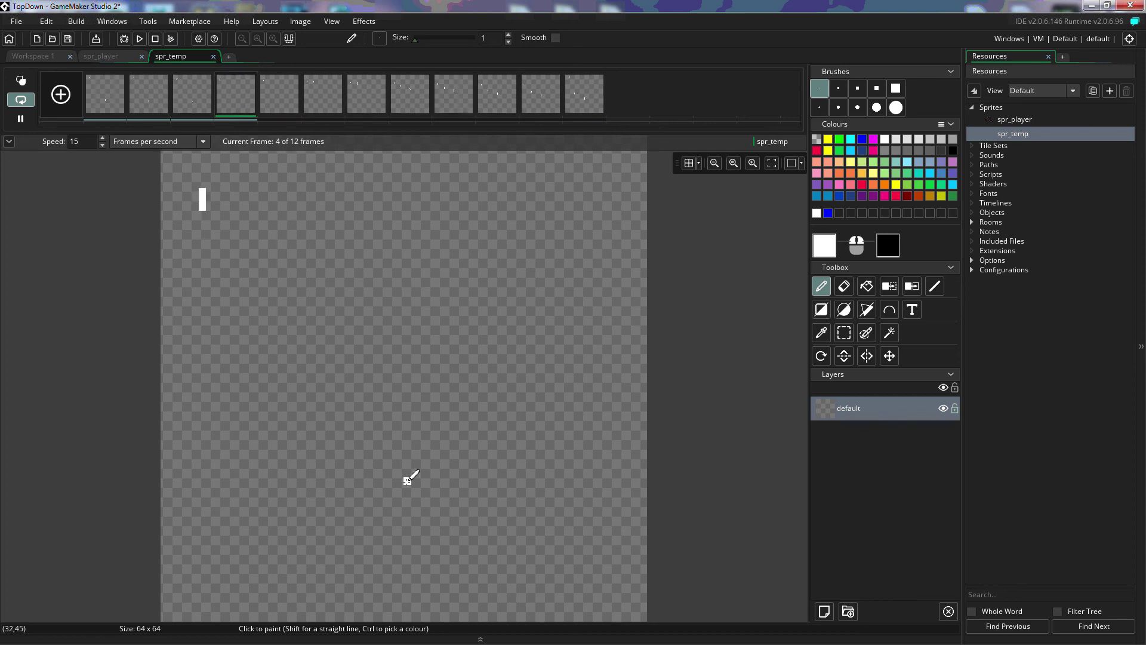
drag(535, 356, 534, 370)
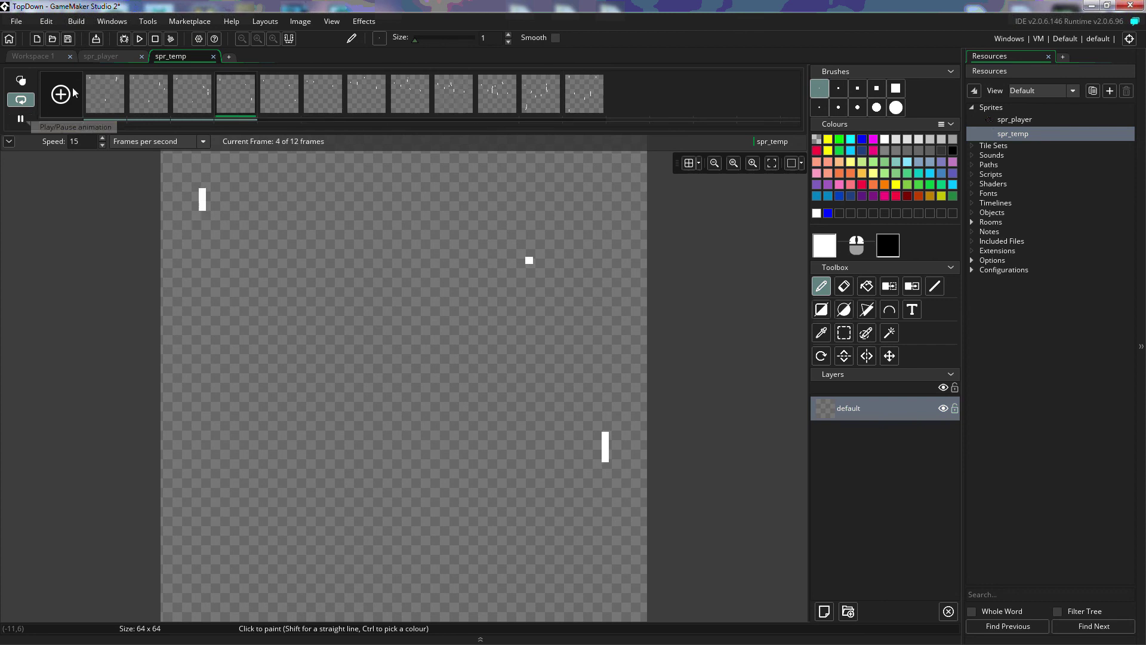
Pause, add a white pixel on frame 8, inspect frames 1–5, and resume playback.
click(22, 121)
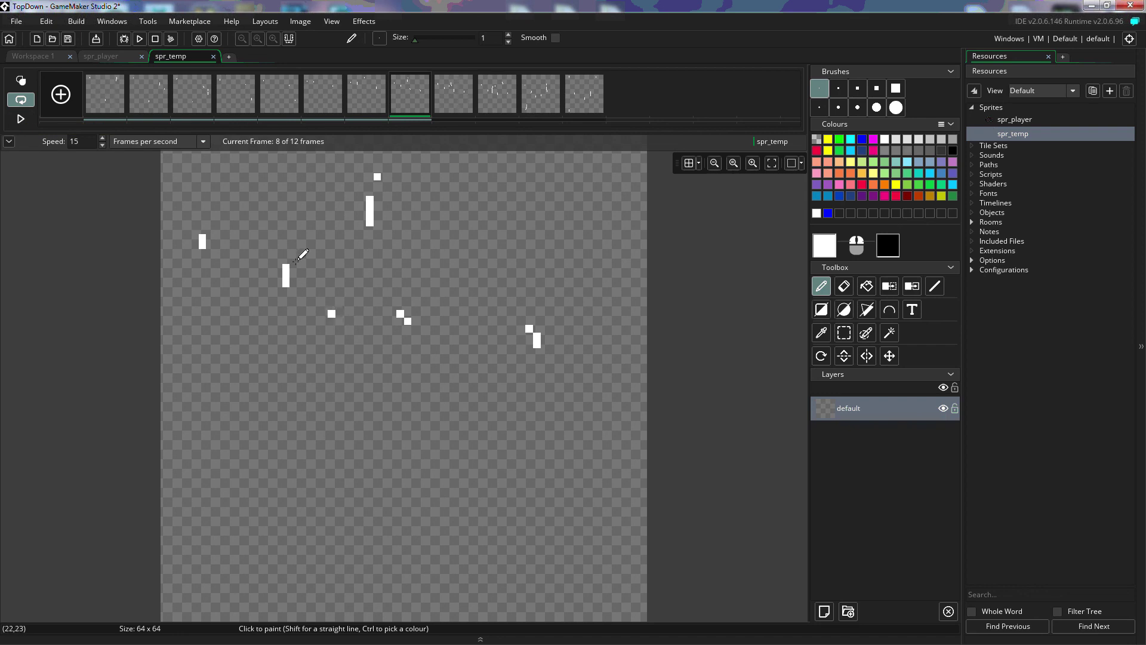
click(195, 191)
click(108, 107)
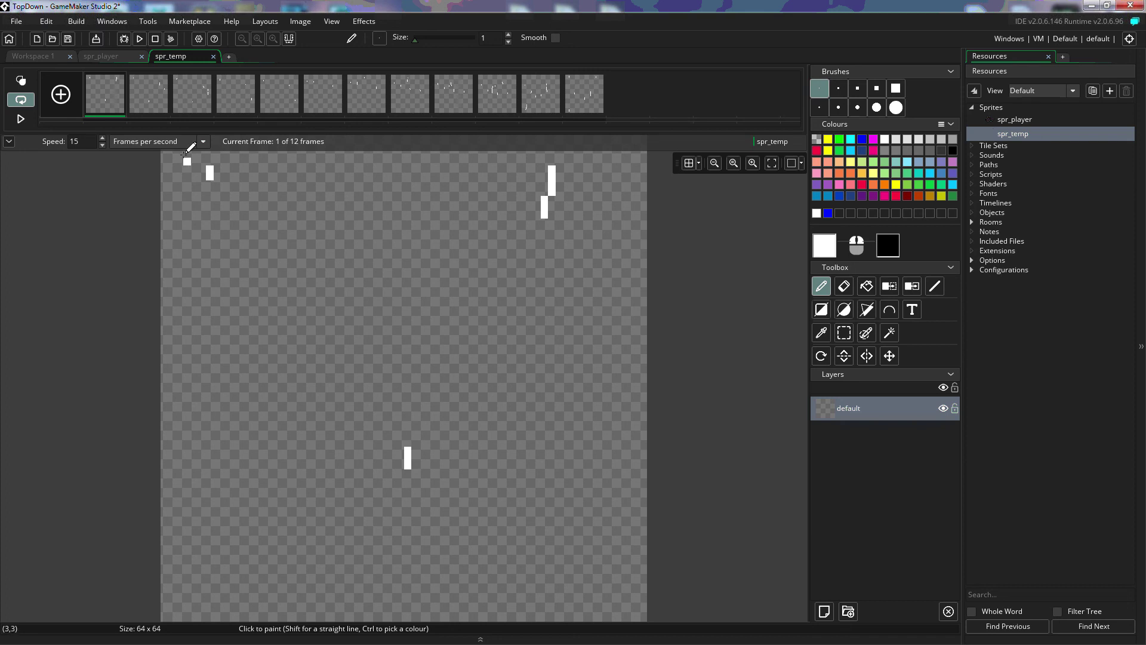
click(147, 98)
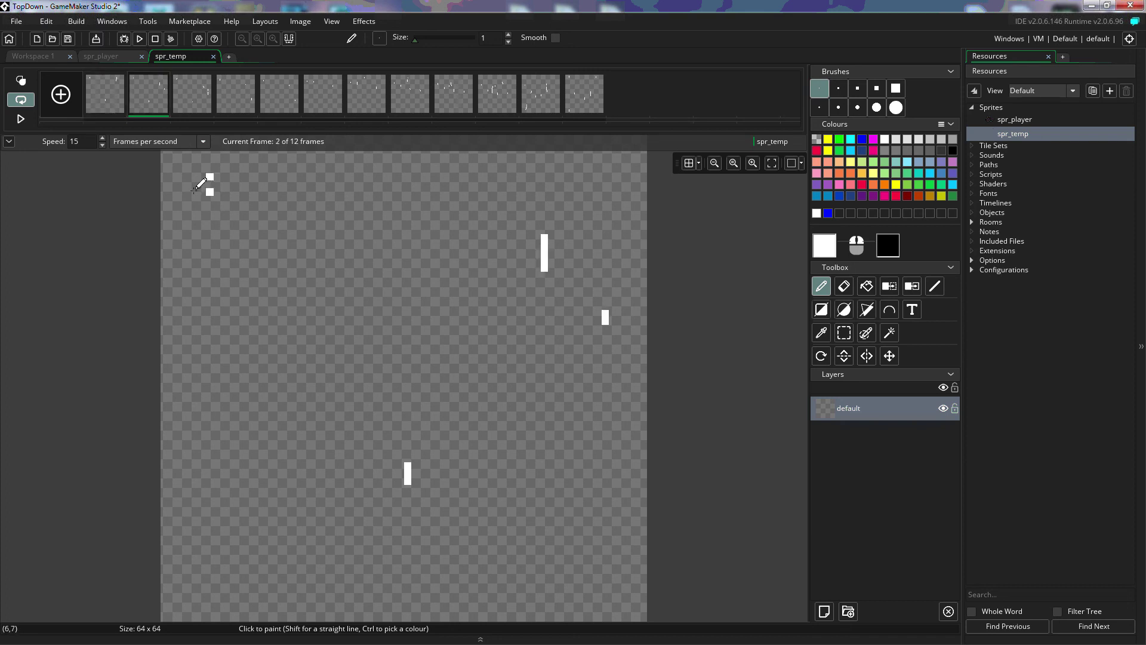
click(194, 97)
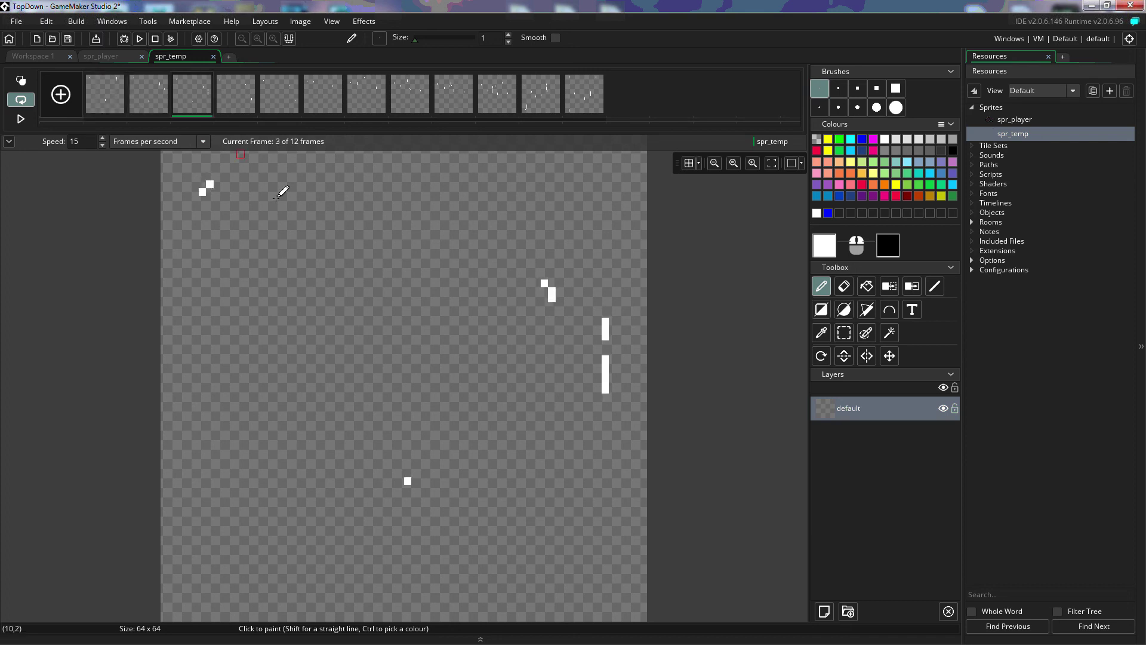
click(227, 88)
click(275, 98)
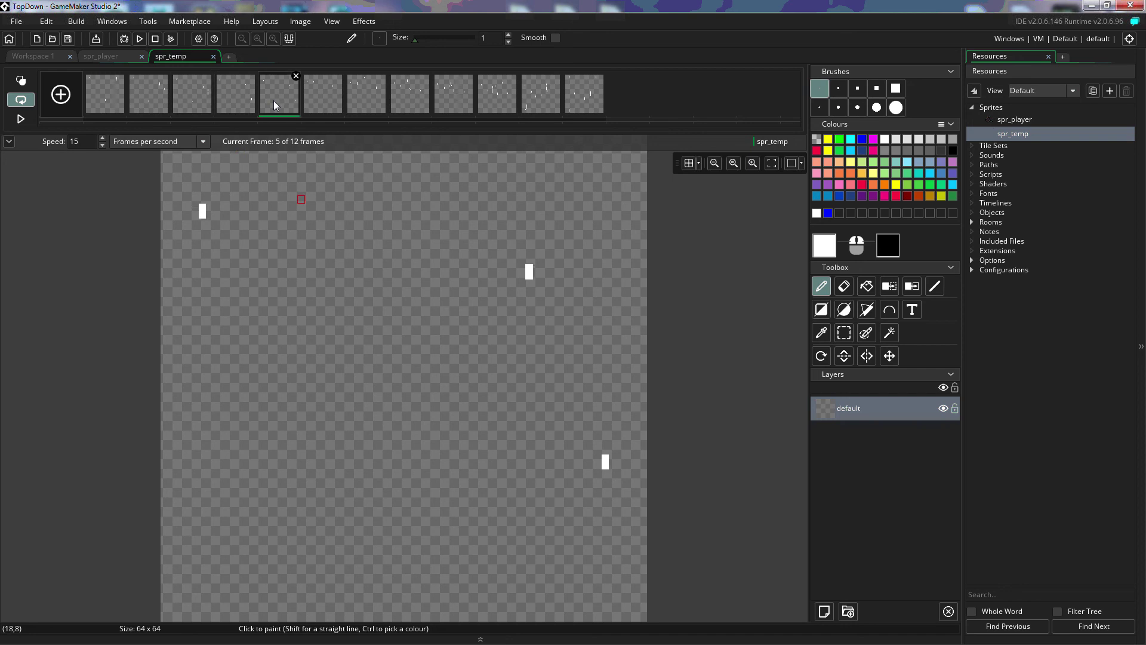
click(21, 119)
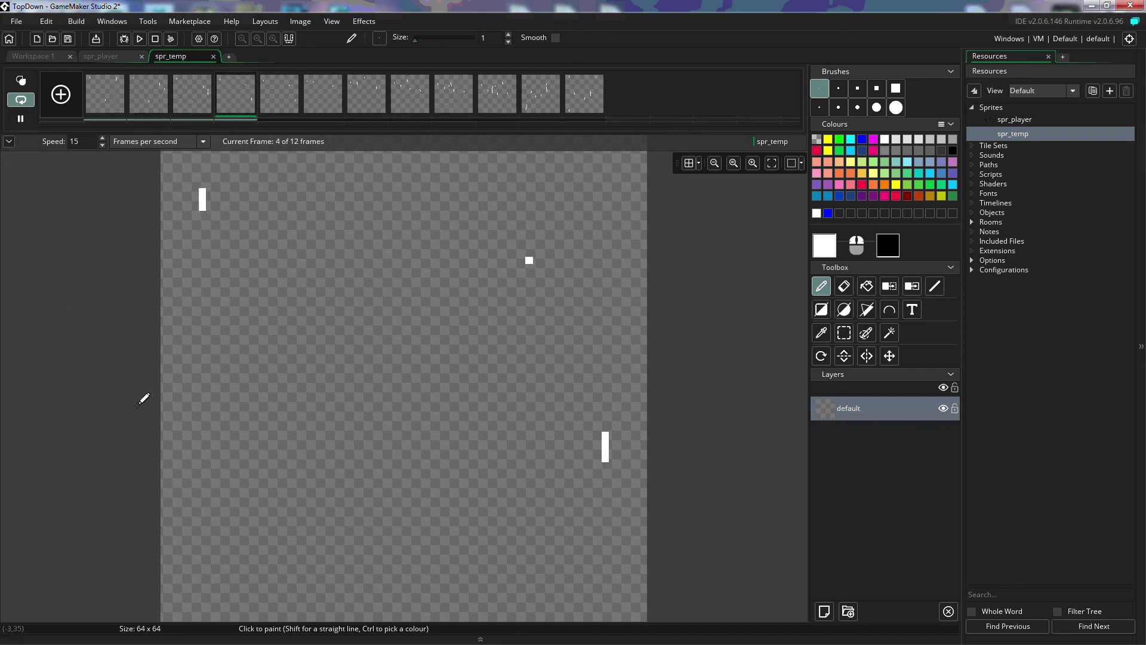